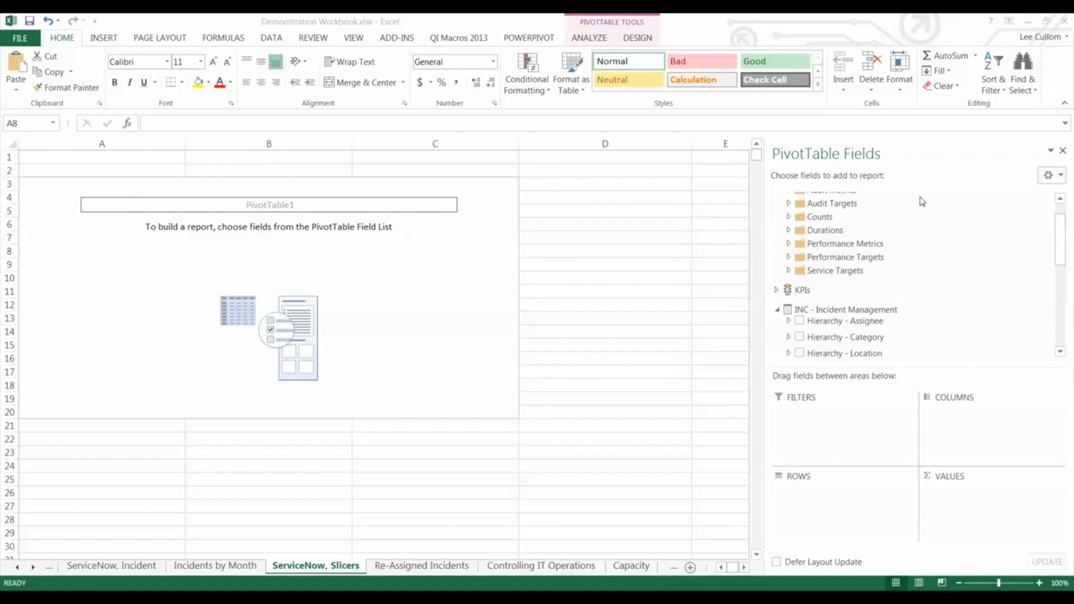
Examine the PivotTable field list: the Incident measure folders, the KPIs, the Classification attributes and the time dimensions.
left_click(1062, 243)
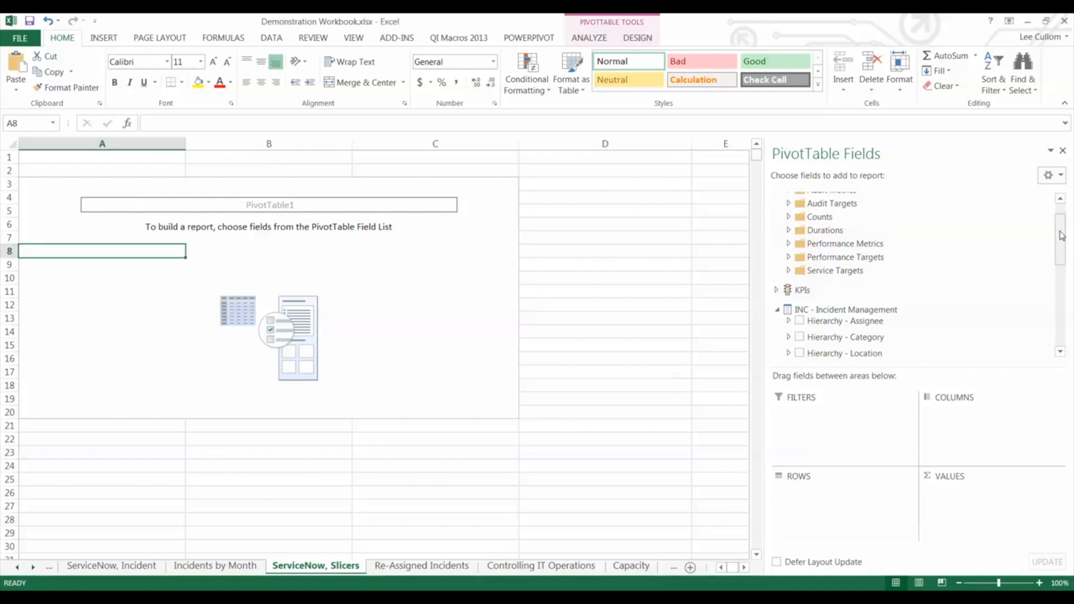
left_click_drag(1063, 233, 1061, 219)
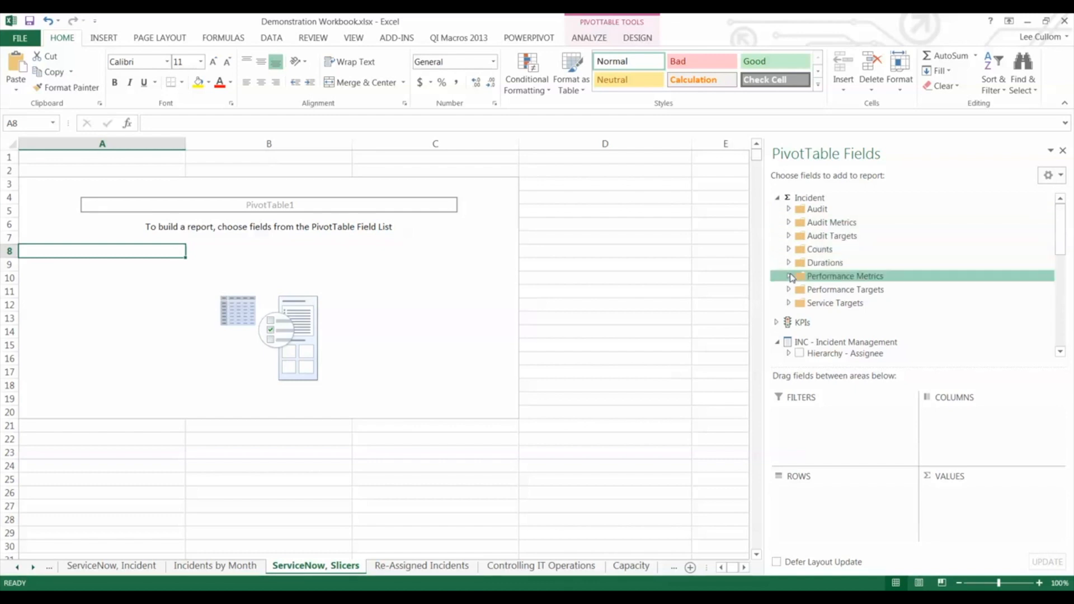
scroll(1013, 252, "down", 3)
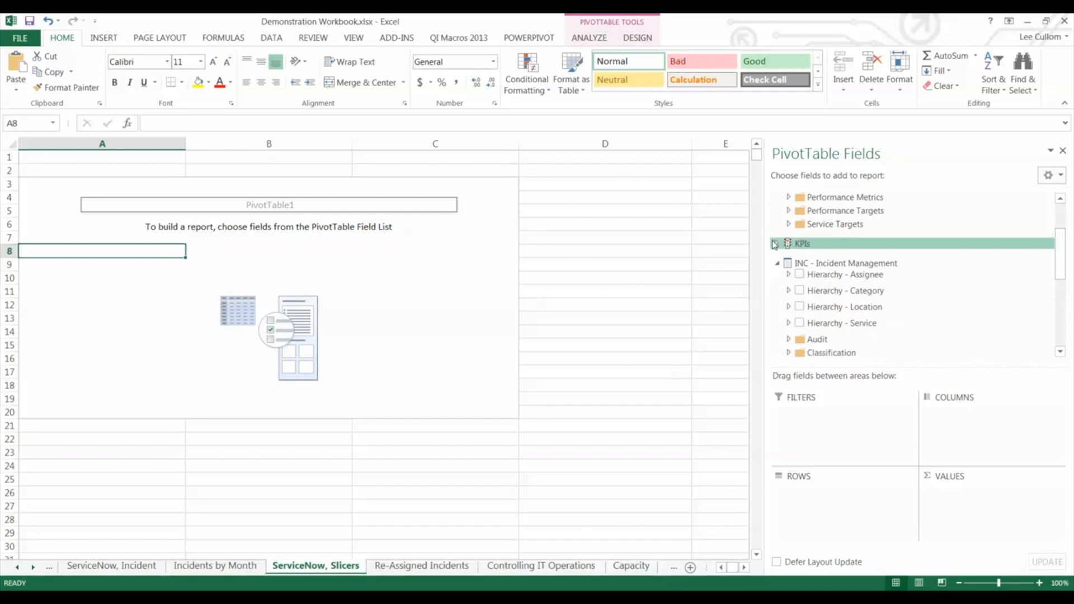
left_click(775, 245)
left_click(788, 223)
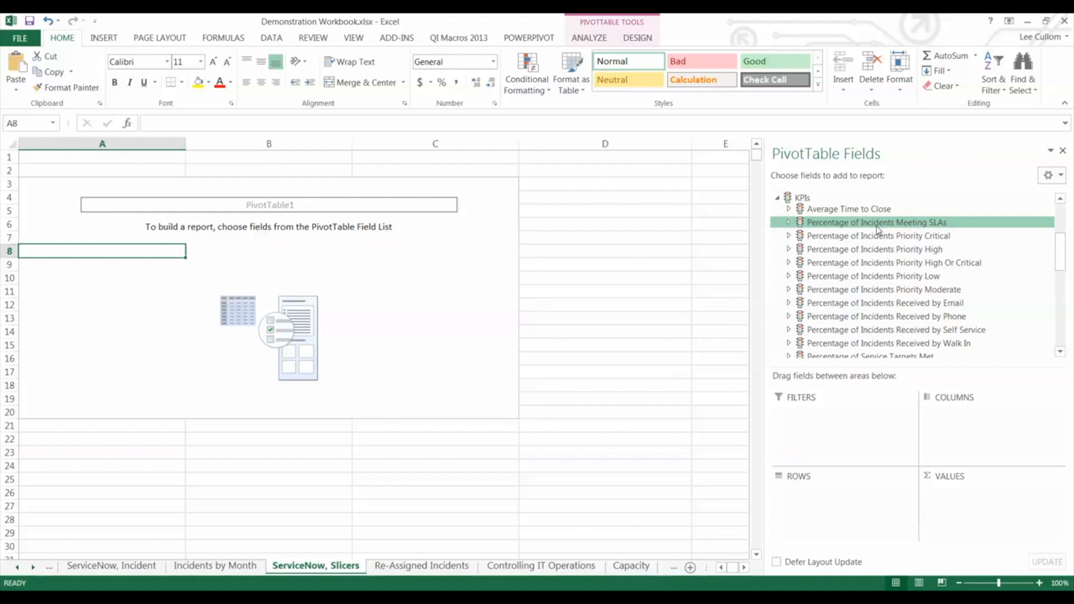
left_click(779, 199)
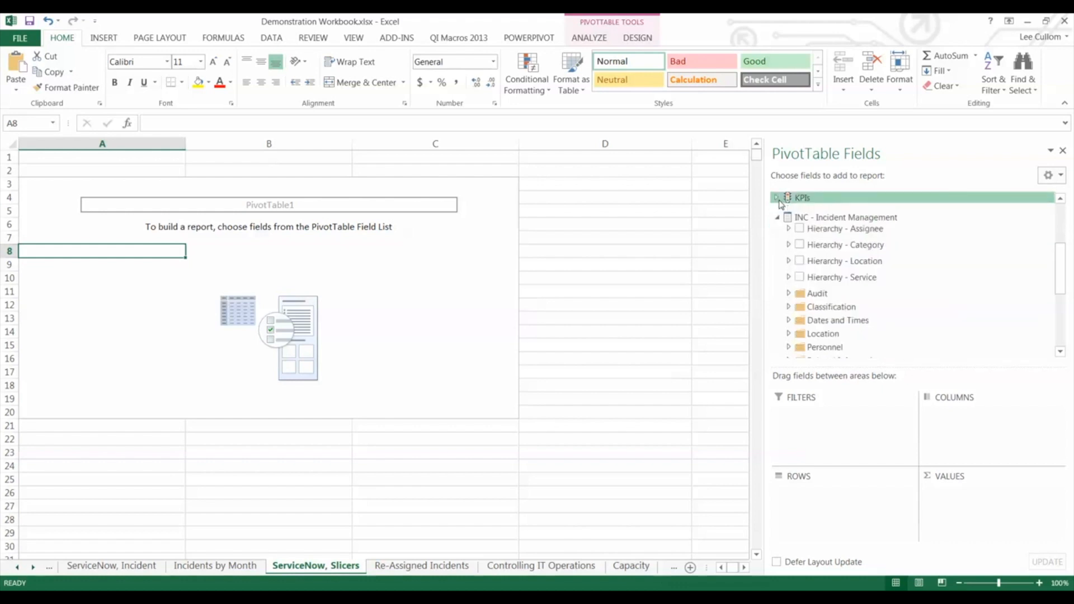
scroll(835, 301, "down", 3)
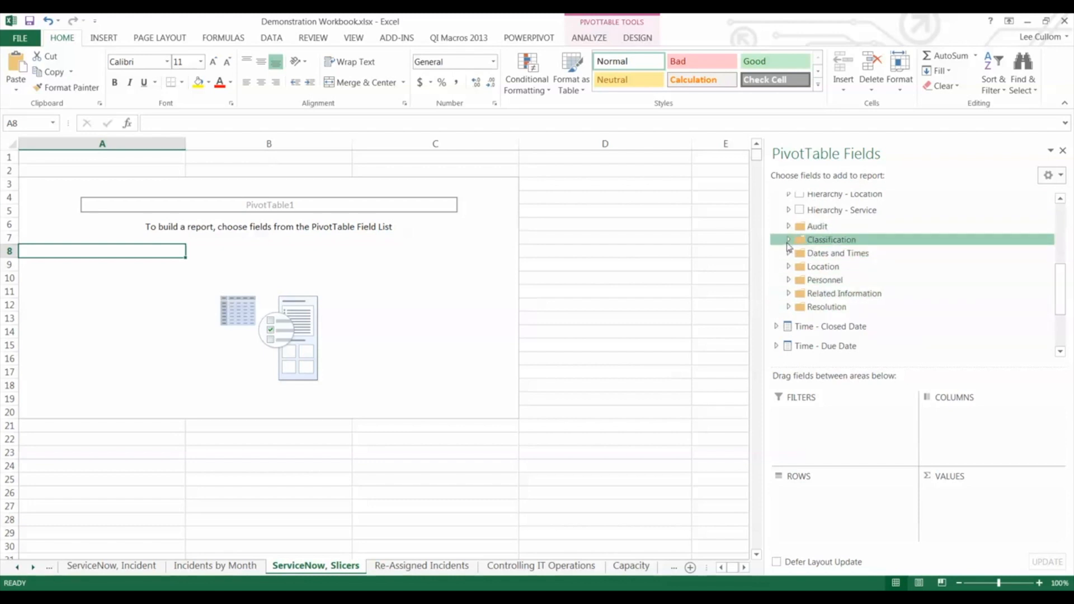
left_click(787, 240)
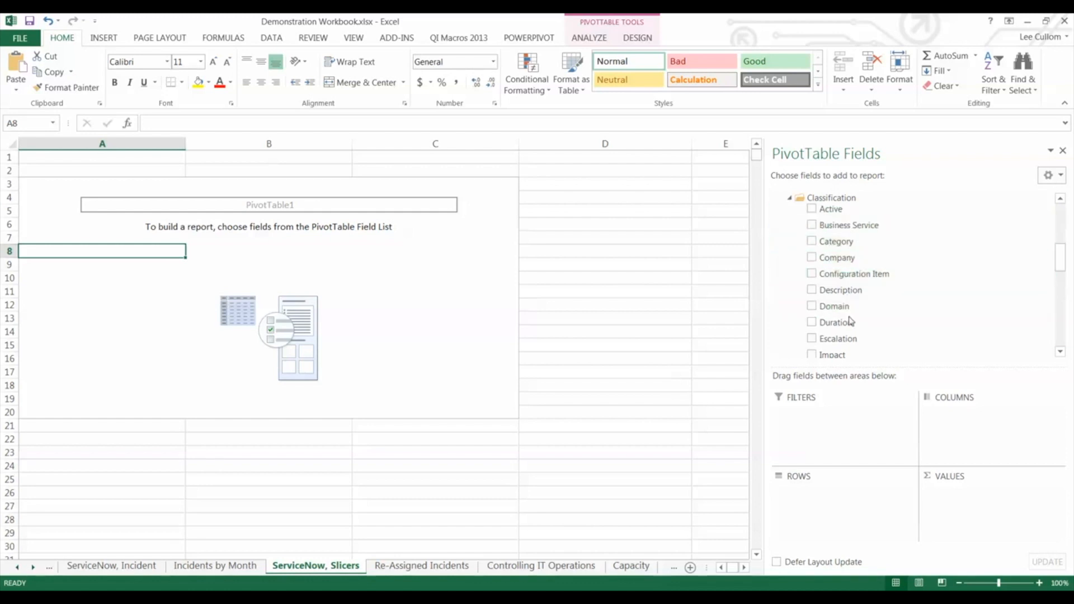
left_click(788, 199)
left_click_drag(1063, 313, 1063, 324)
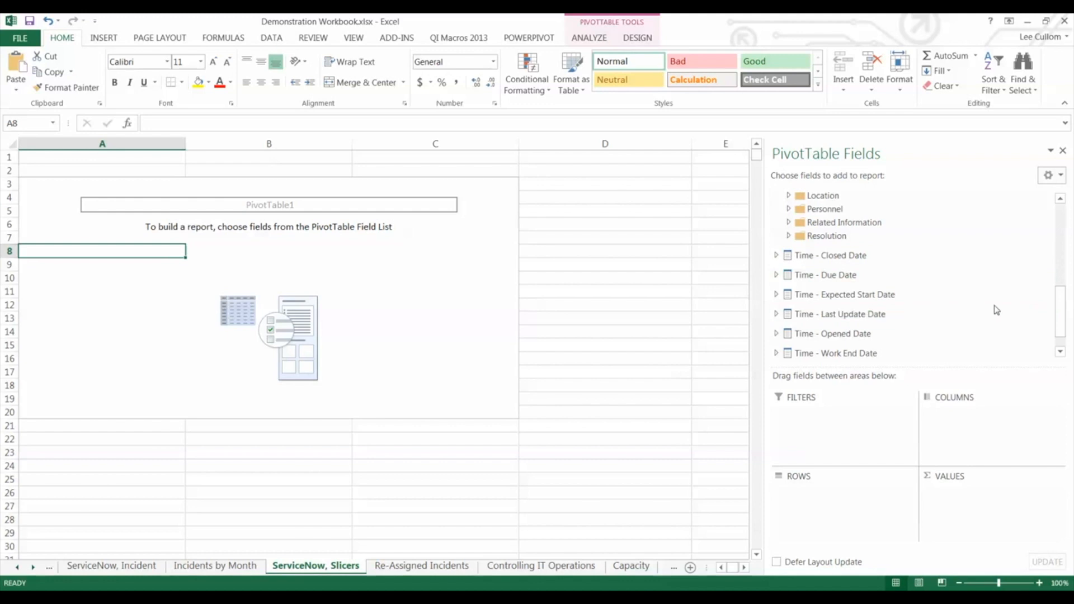
mouse_move(1061, 317)
left_mouse_down()
mouse_move(1065, 334)
mouse_move(1065, 316)
left_mouse_up()
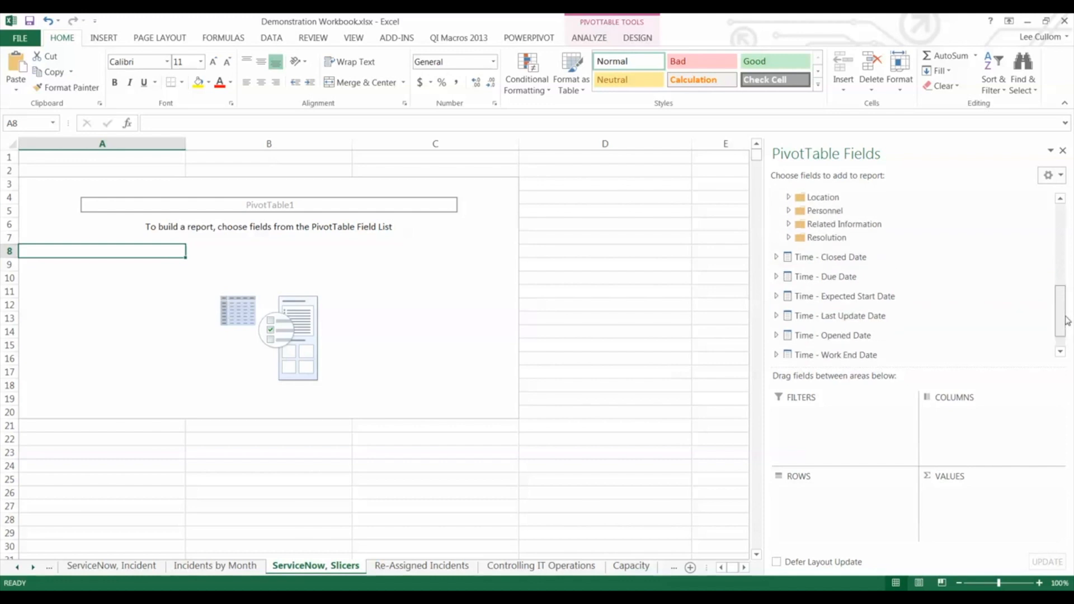
Add the Incidents Closed count to the PivotTable as values and Hierarchy - Category as rows.
left_click_drag(1067, 318, 1048, 212)
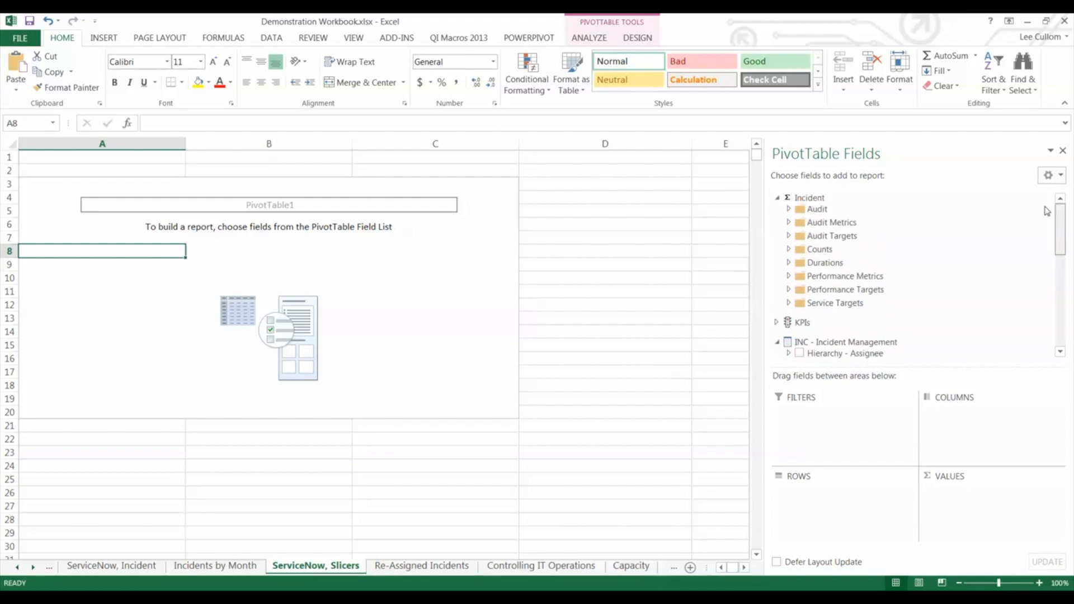
left_click(789, 250)
left_click(812, 258)
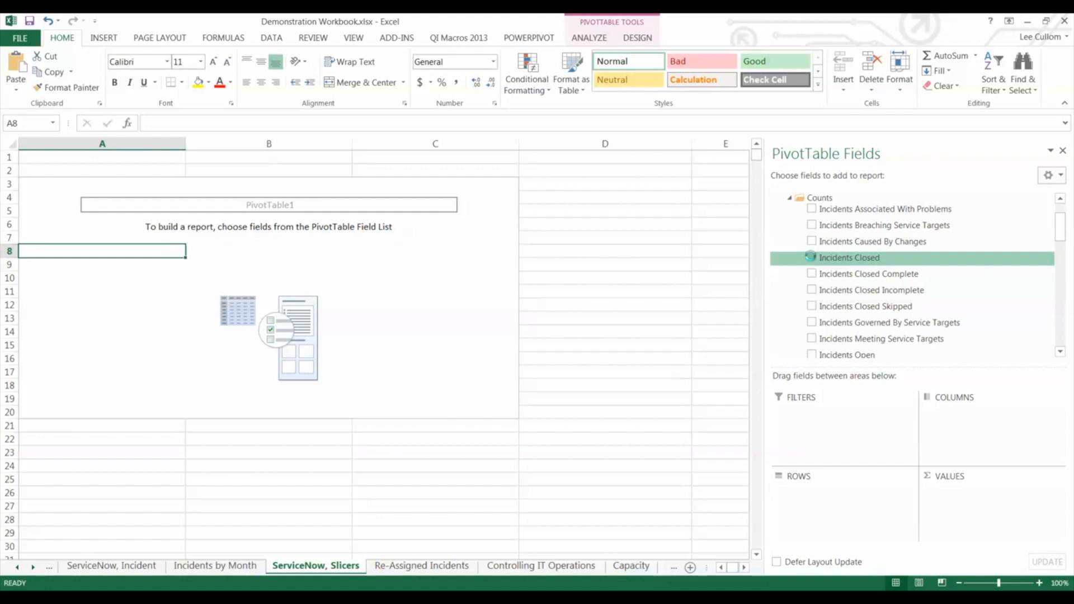
left_click(790, 199)
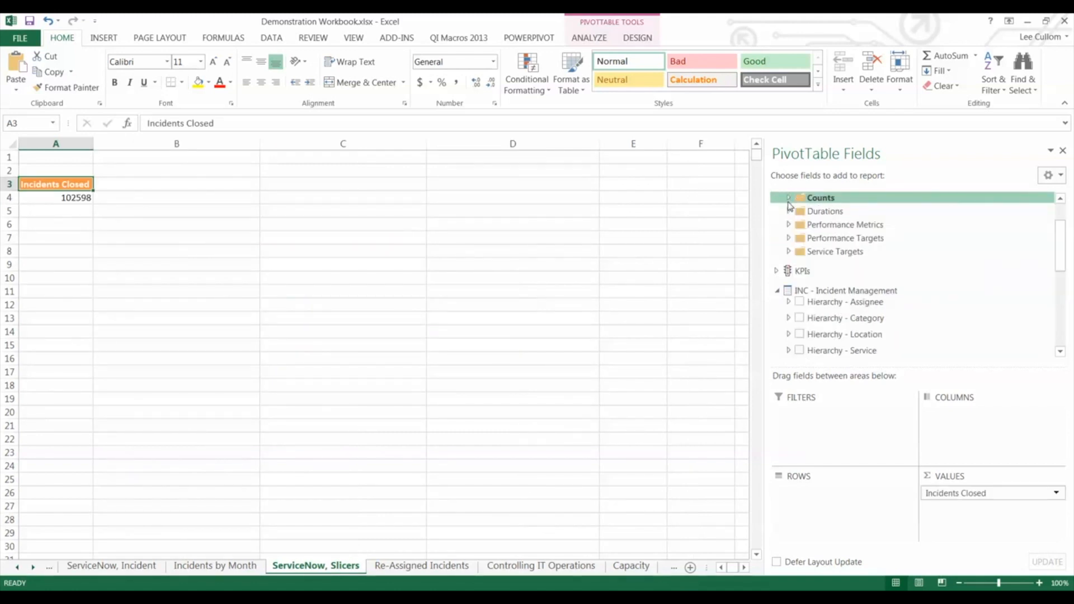
left_click(800, 319)
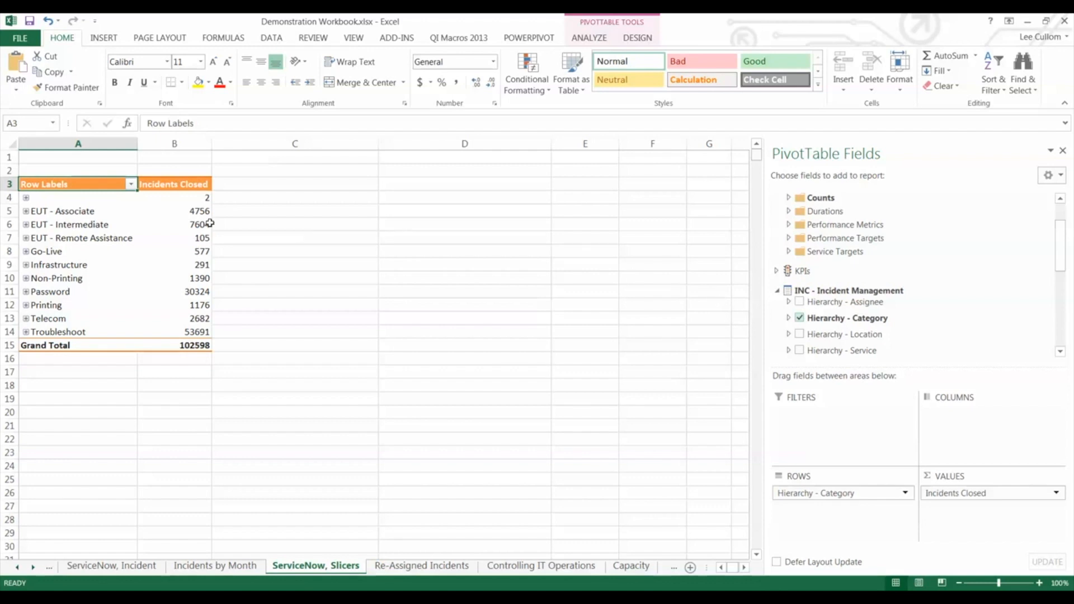
Sort the categories by Incidents Closed from largest to smallest.
left_click(192, 199)
right_click(191, 201)
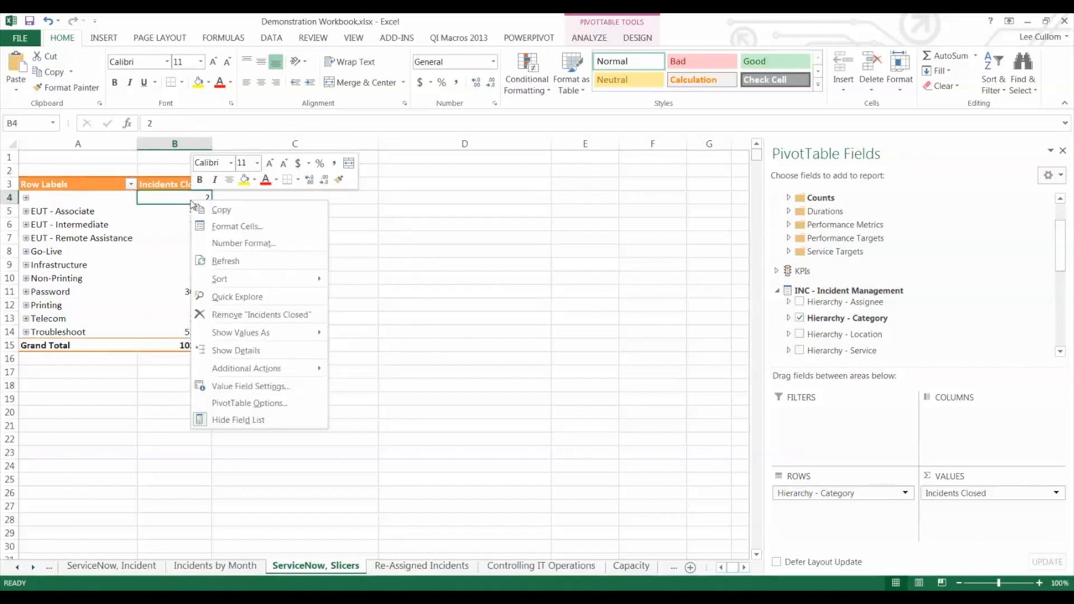
mouse_move(311, 284)
left_click(344, 298)
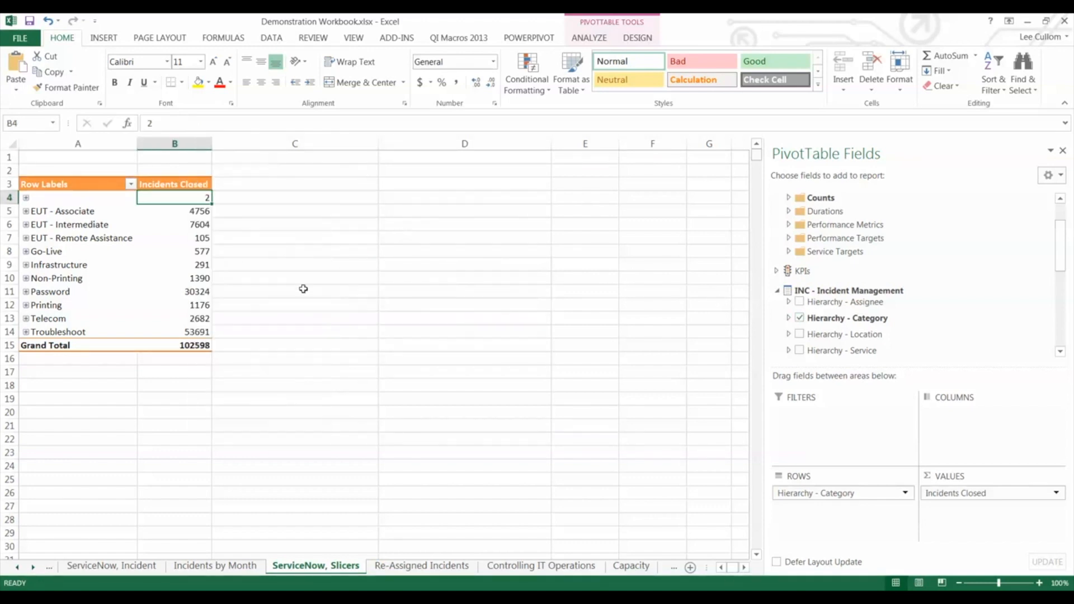
Add the Value of the Percentage of Incidents Meeting SLAs KPI to the PivotTable.
left_click(776, 292)
left_click_drag(1063, 283, 1064, 263)
left_click(777, 319)
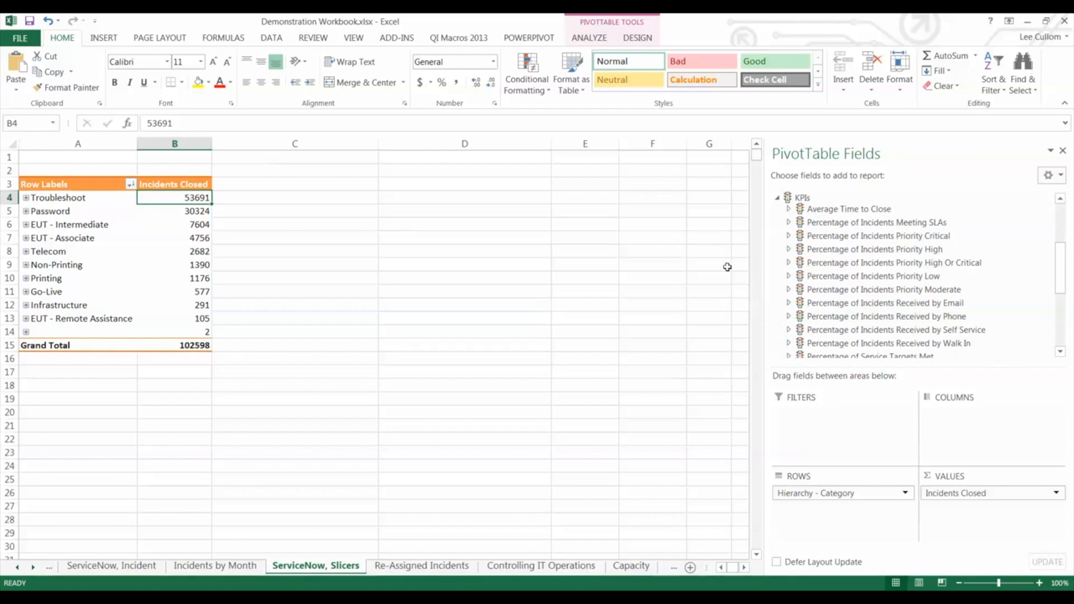
left_click(787, 223)
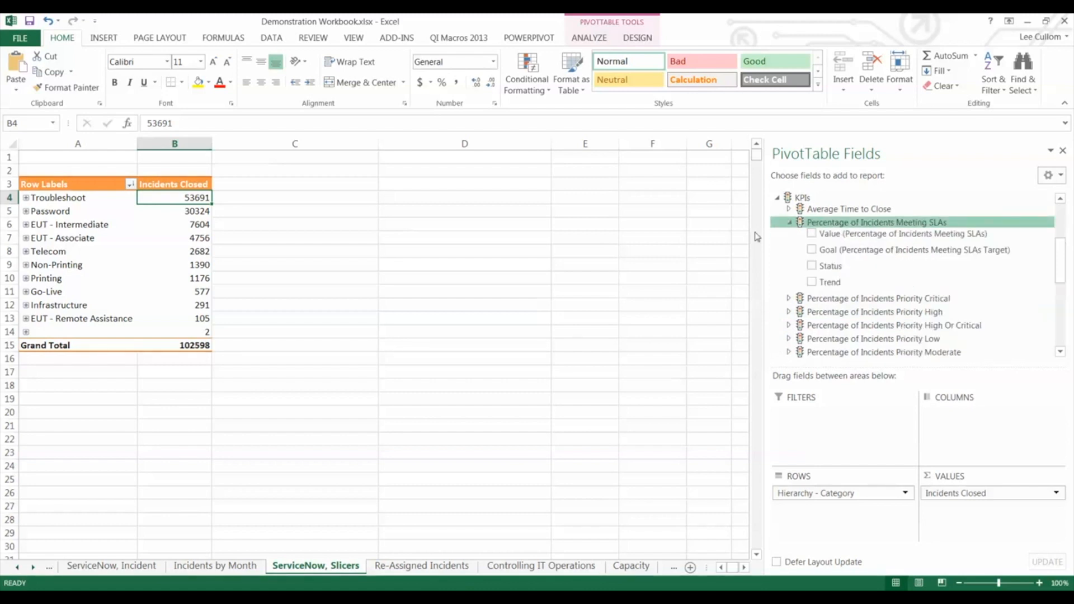
left_click(812, 235)
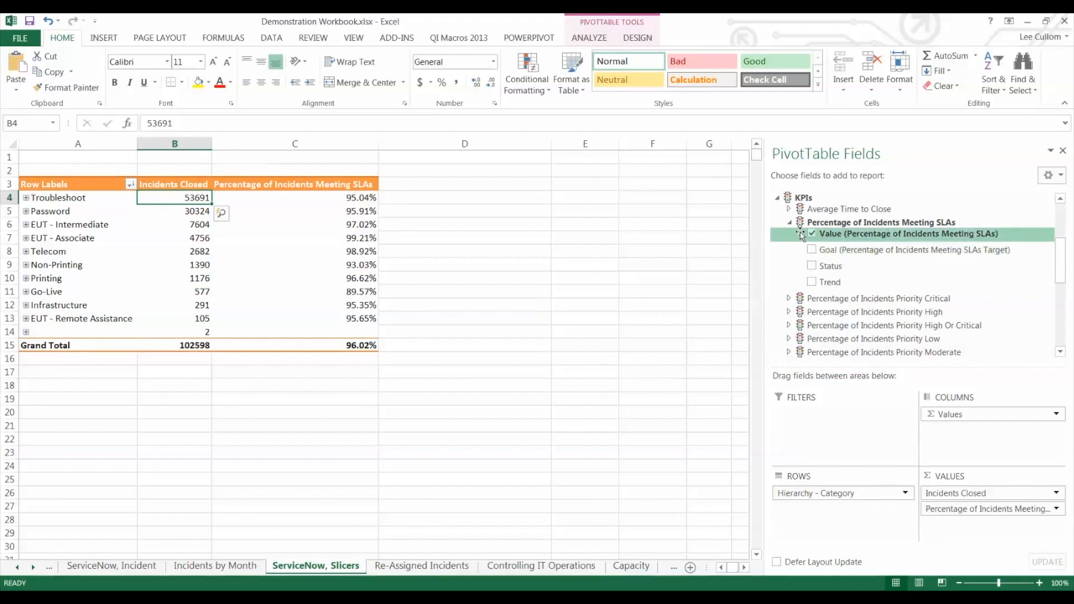
left_click(790, 223)
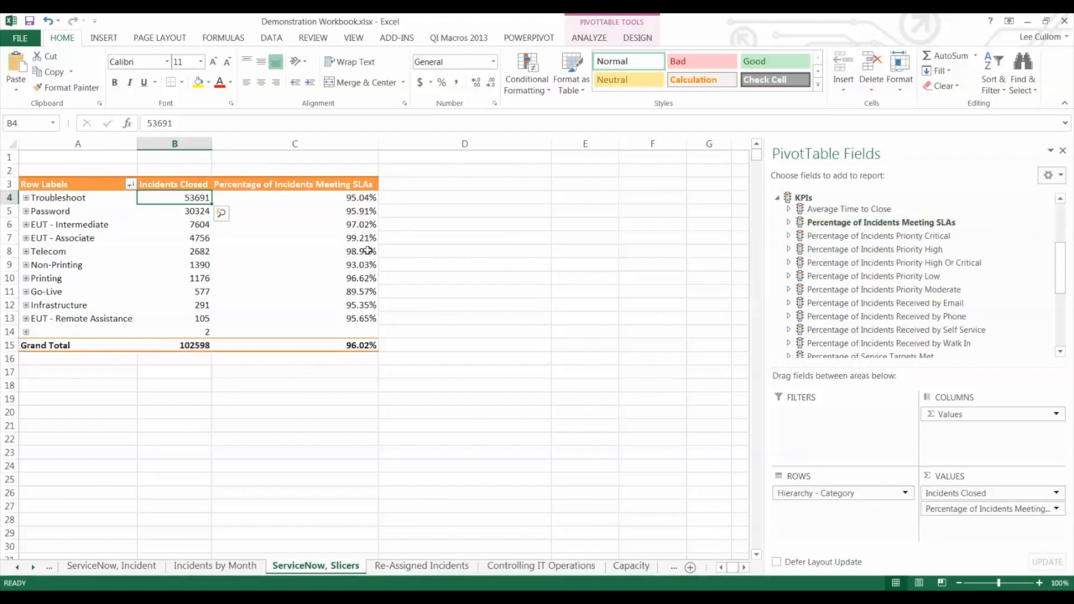
Sort the categories by Percentage of Incidents Meeting SLAs from largest to smallest.
mouse_move(239, 226)
right_click(342, 200)
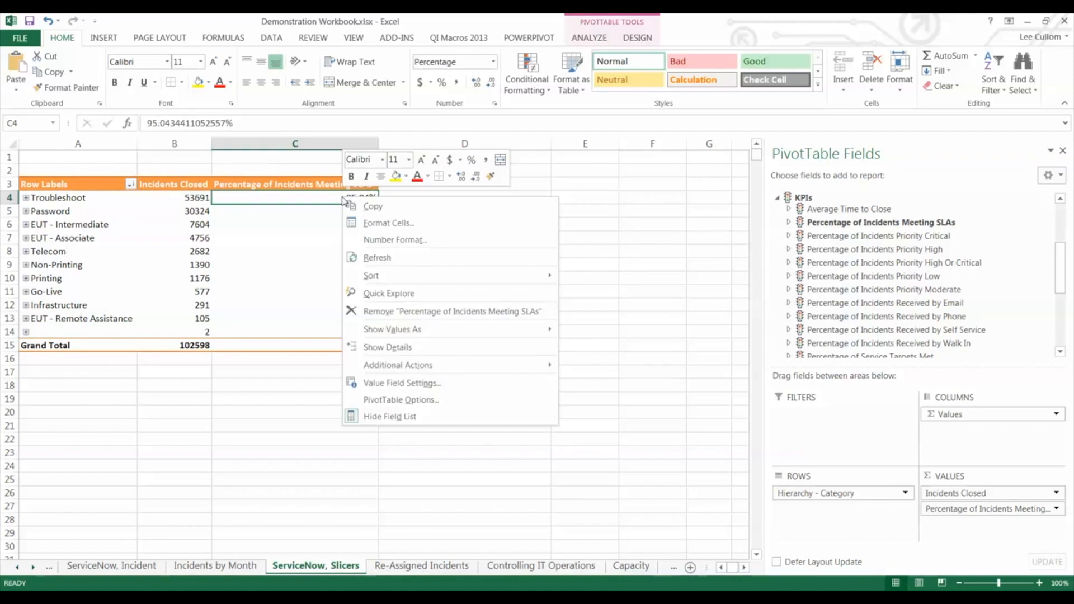
mouse_move(372, 275)
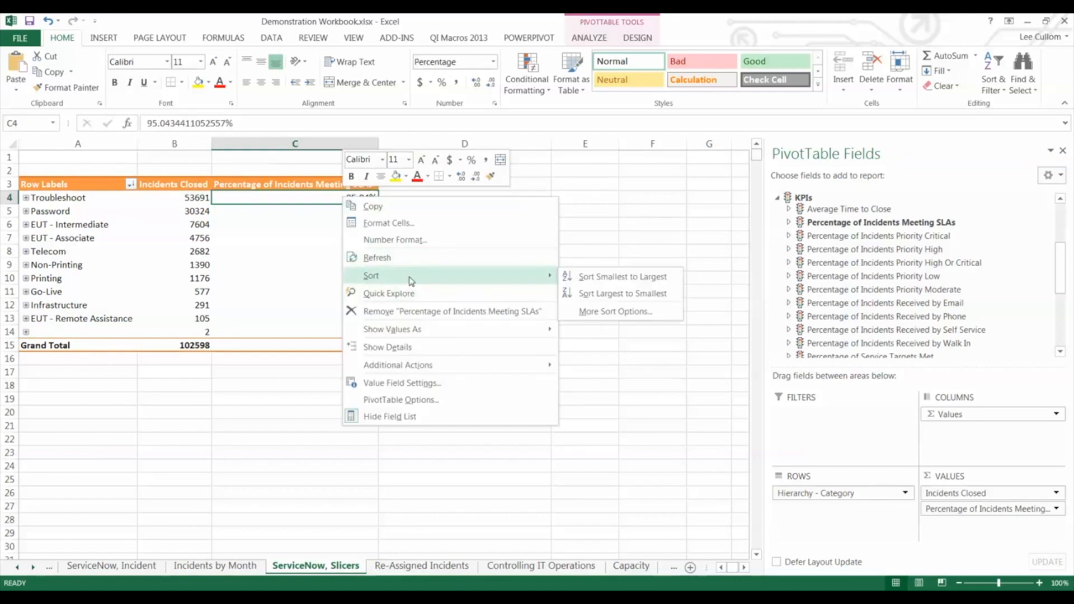
left_click(596, 297)
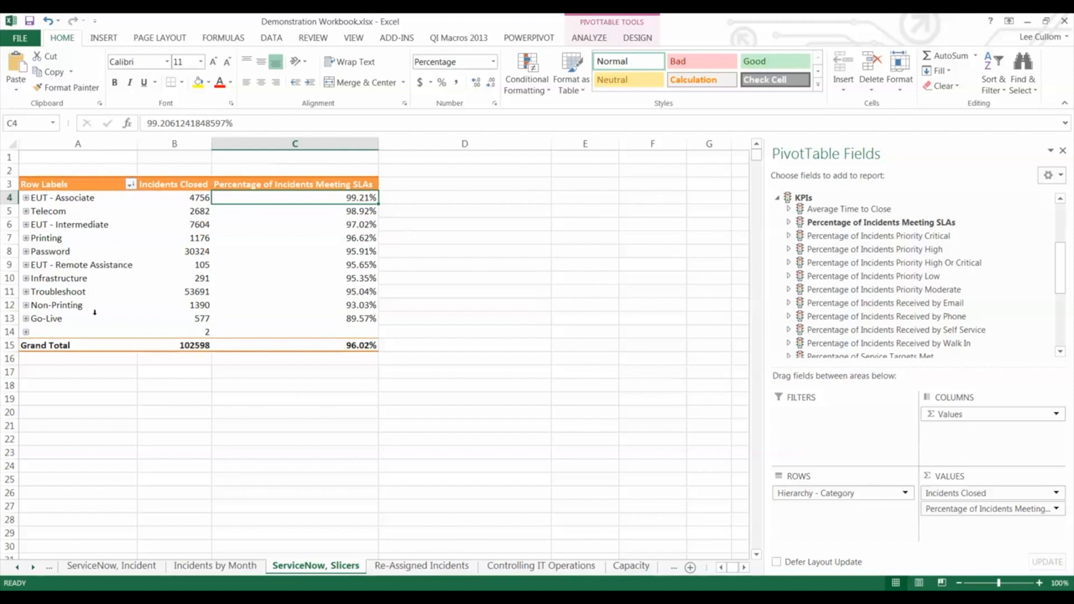
Expand the Printing category and sort its subcategories by Incidents Closed from largest to smallest.
left_click(25, 239)
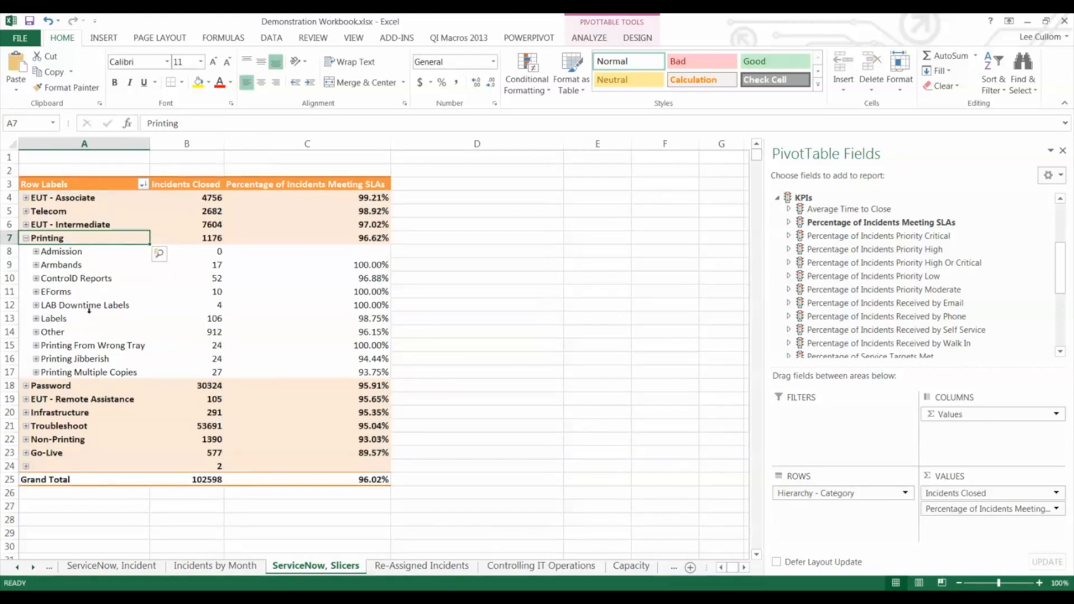
right_click(204, 252)
mouse_move(330, 329)
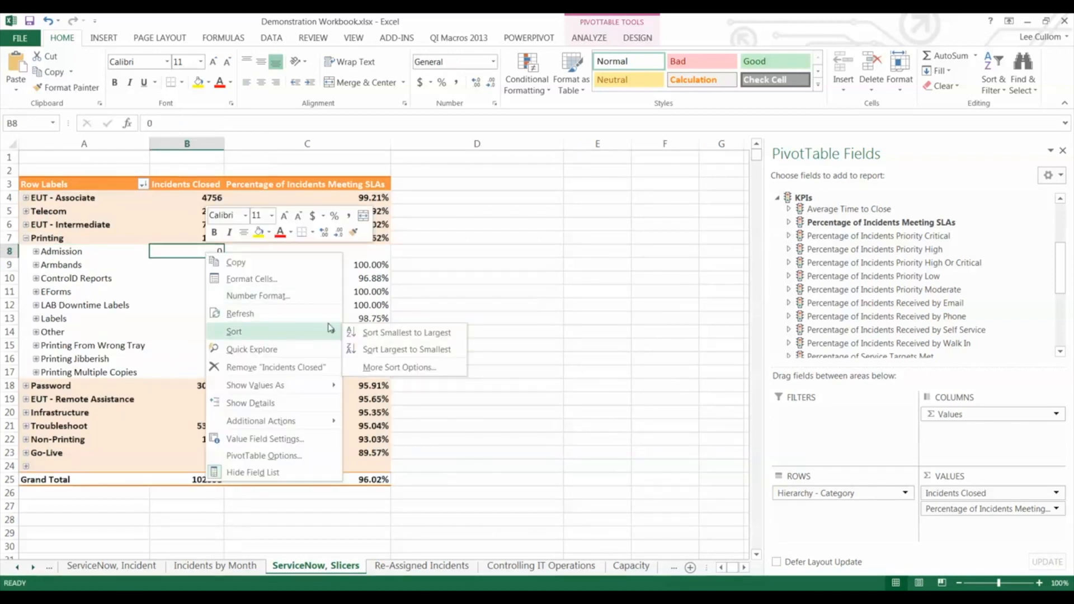
left_click(397, 349)
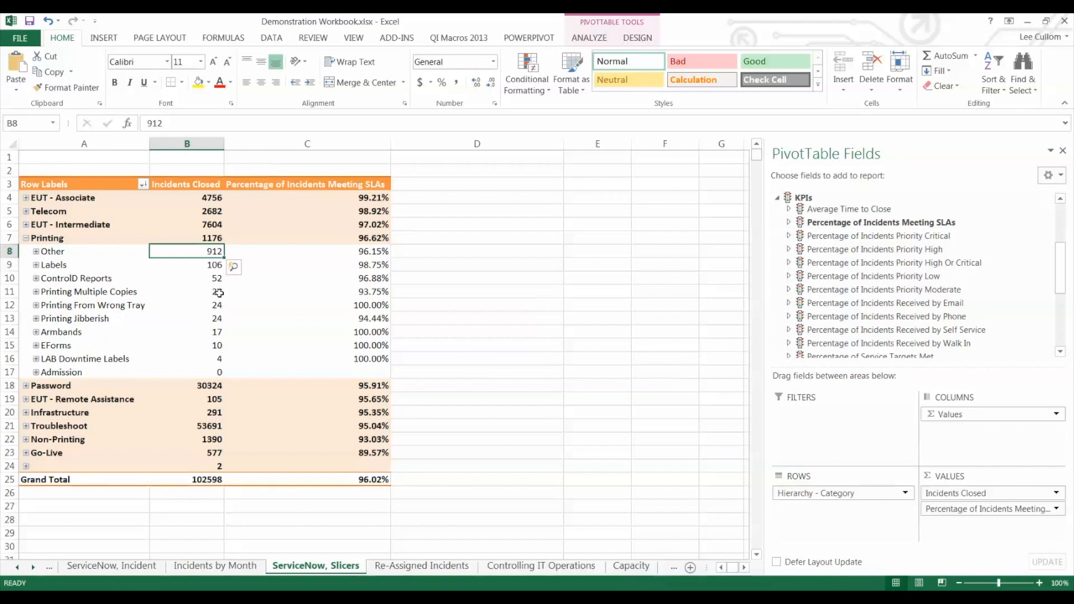
Expand the Other subcategory under Printing and view the property tooltip of its first incident.
mouse_move(219, 293)
left_click(36, 252)
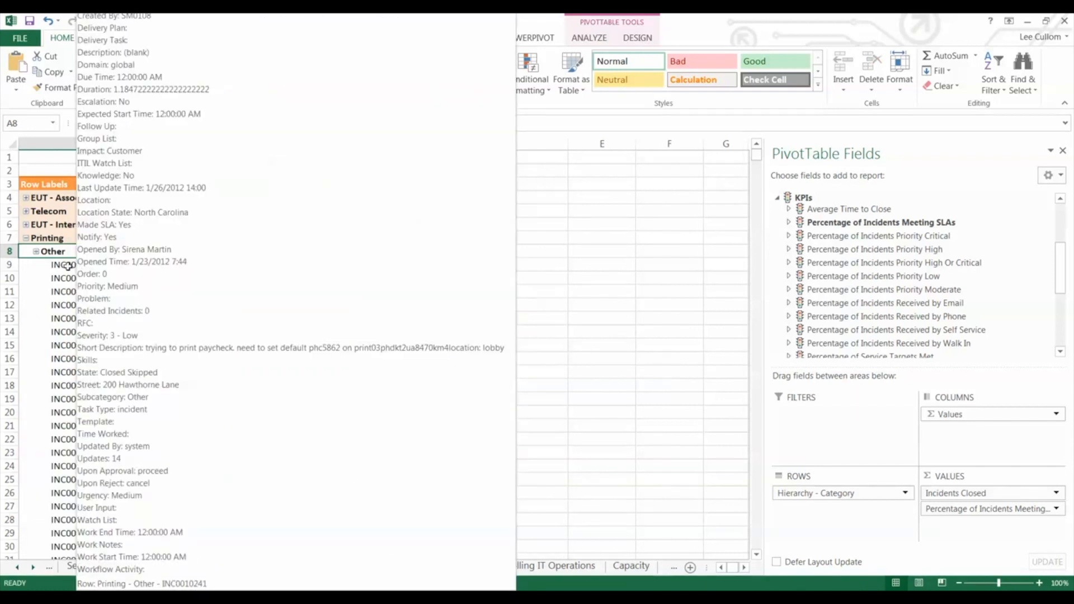
left_click(68, 266)
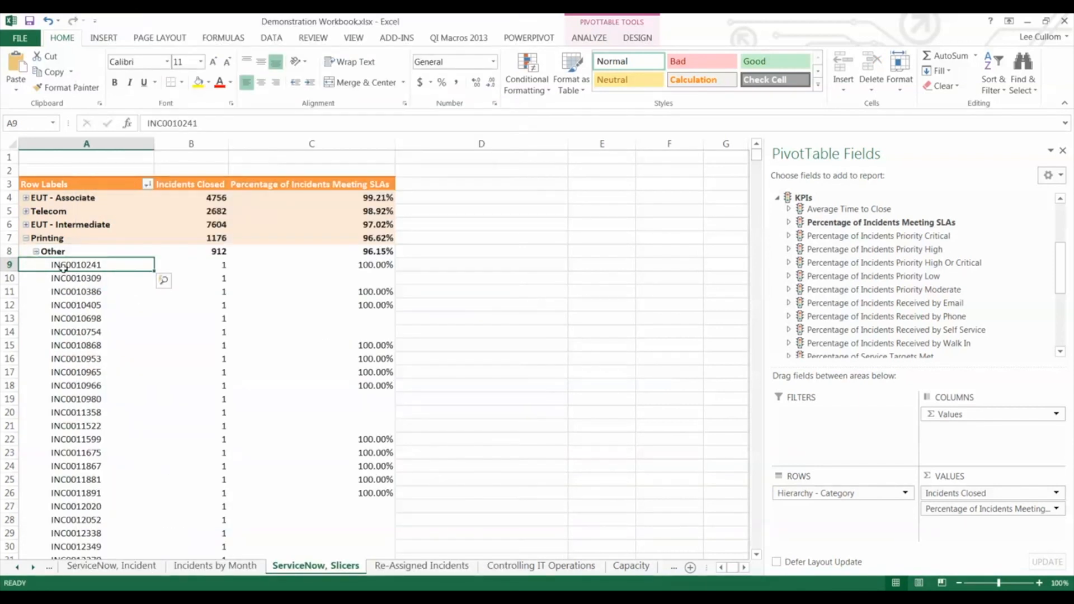
mouse_move(87, 268)
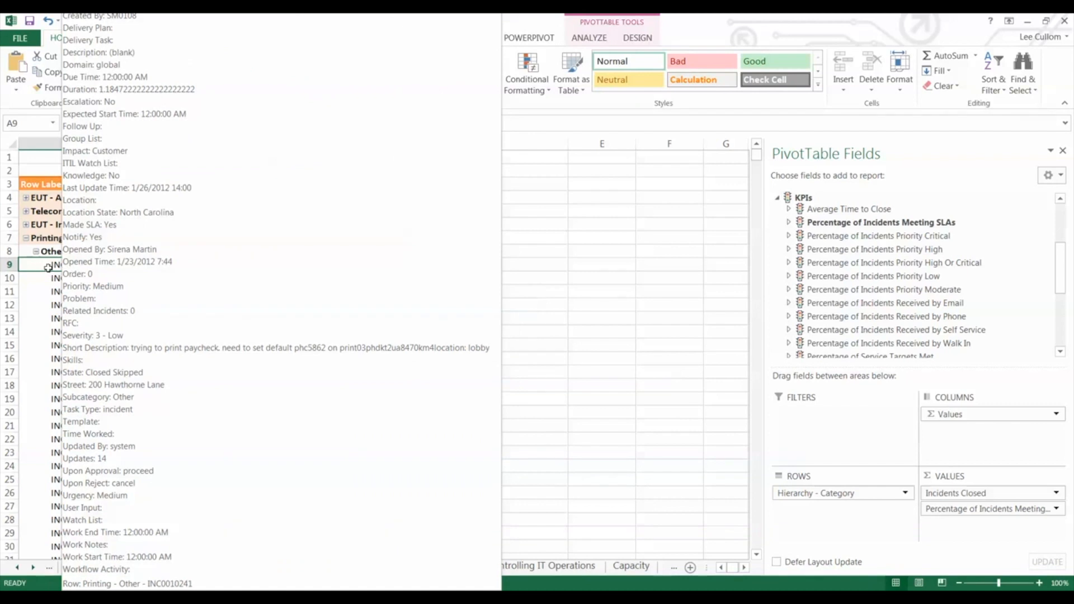
Hide all properties in the tooltips of the incident rows.
right_click(48, 267)
mouse_move(134, 319)
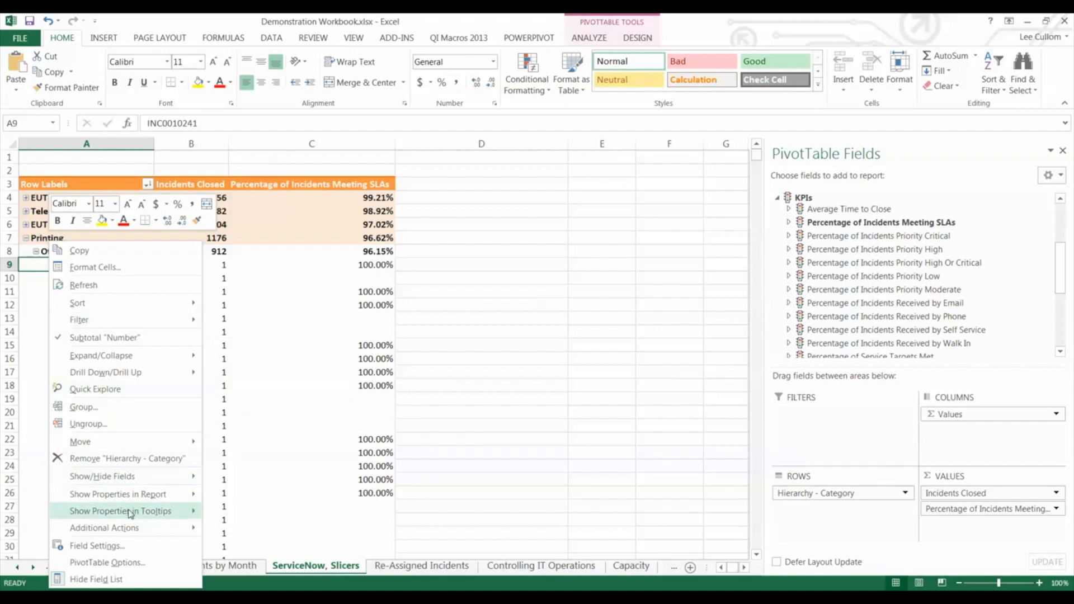
mouse_move(132, 513)
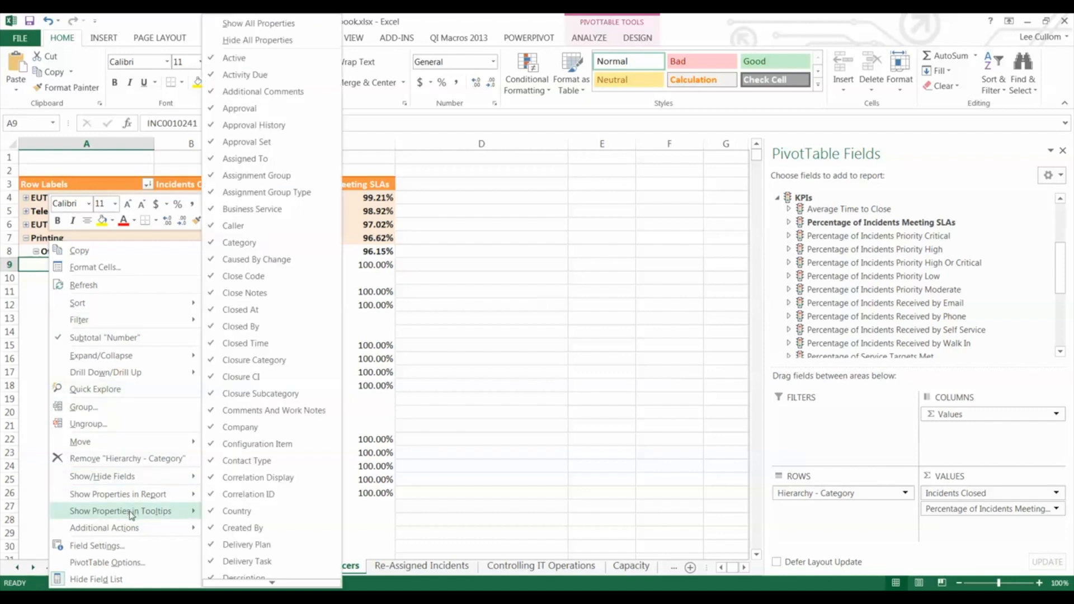
left_click(259, 41)
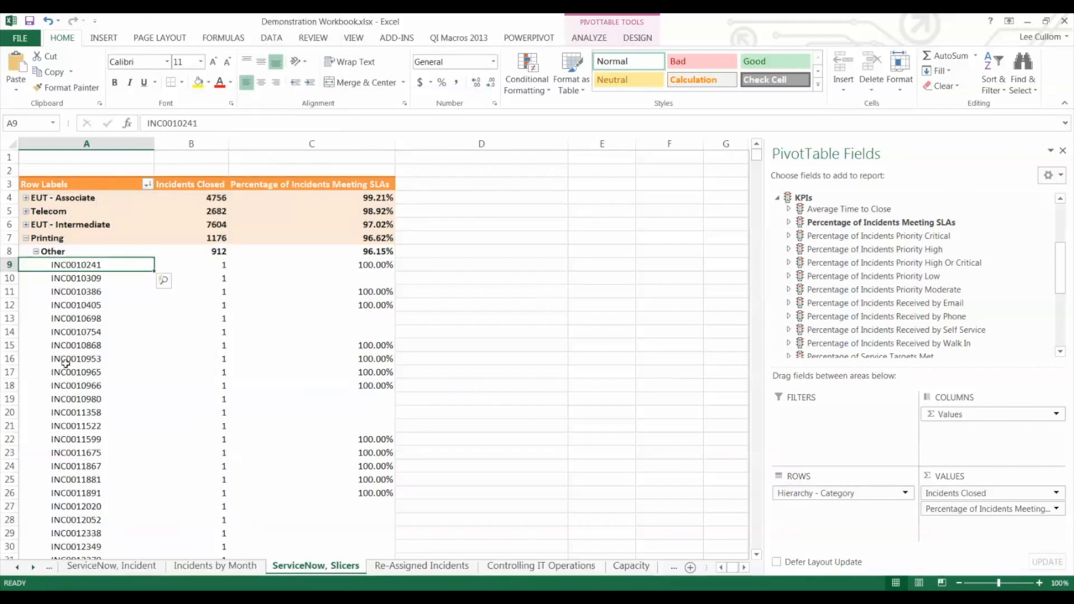
Show the Description property in the tooltips of the incident rows.
right_click(77, 267)
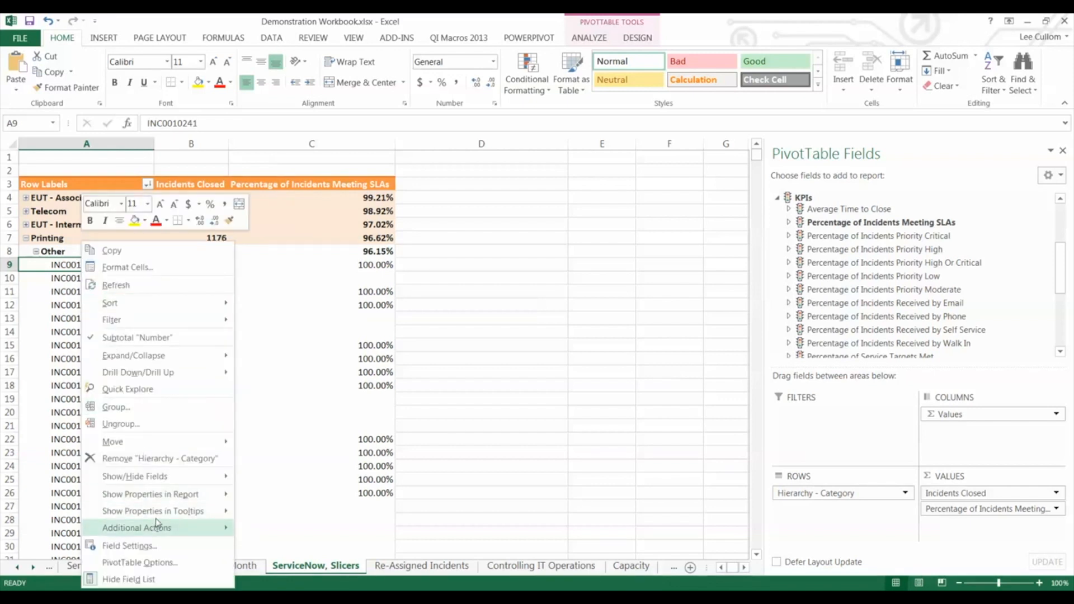
mouse_move(168, 510)
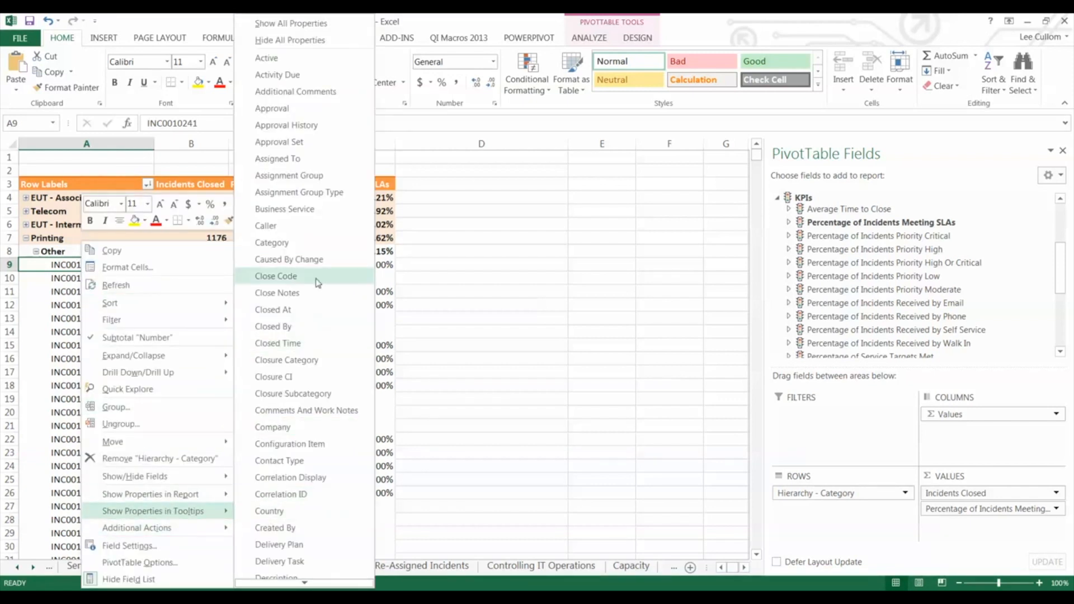
scroll(286, 442, "down", 3)
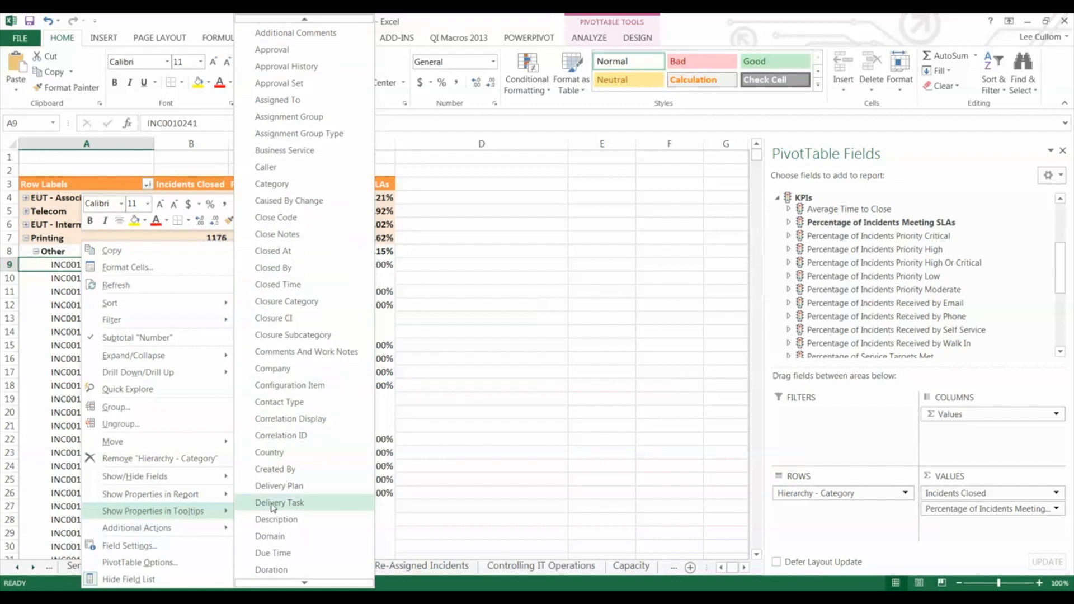
left_click(274, 519)
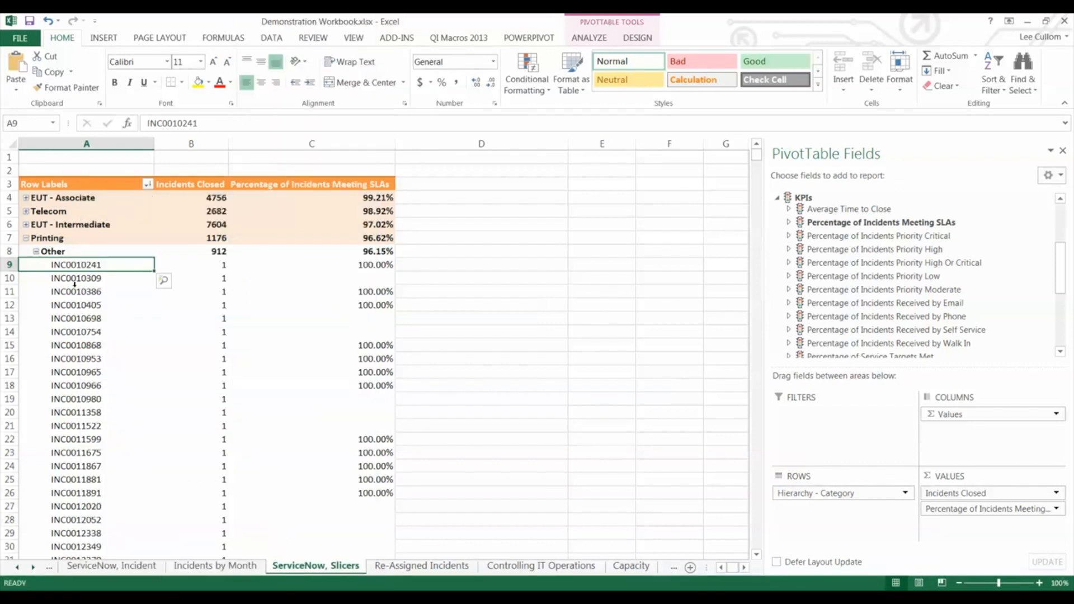
View the Description tooltips of several incidents under Printing's Other subcategory, including the first one.
mouse_move(82, 292)
left_click(77, 305)
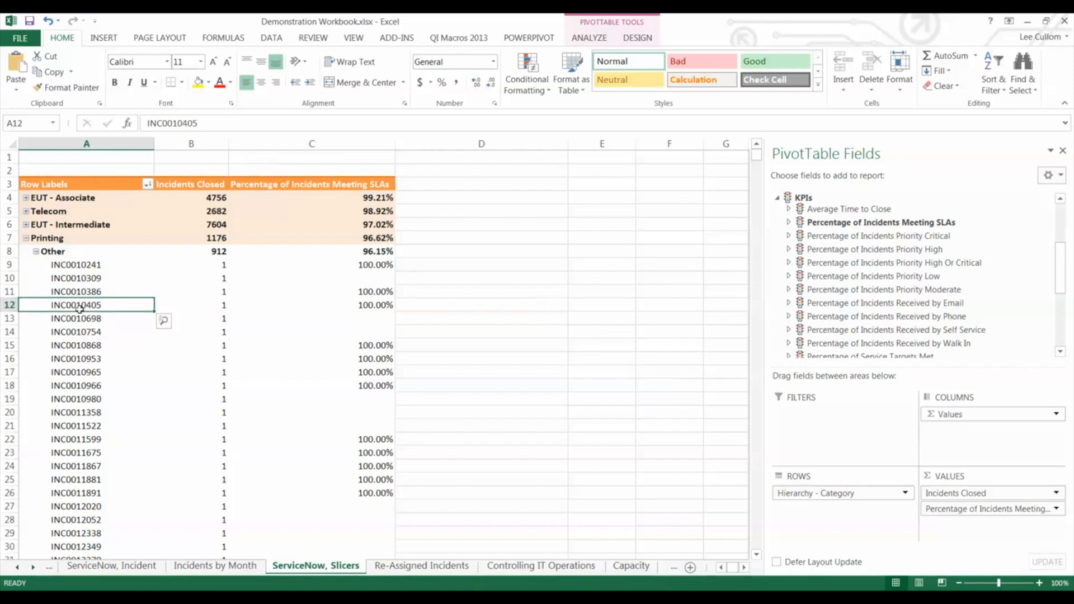
mouse_move(74, 318)
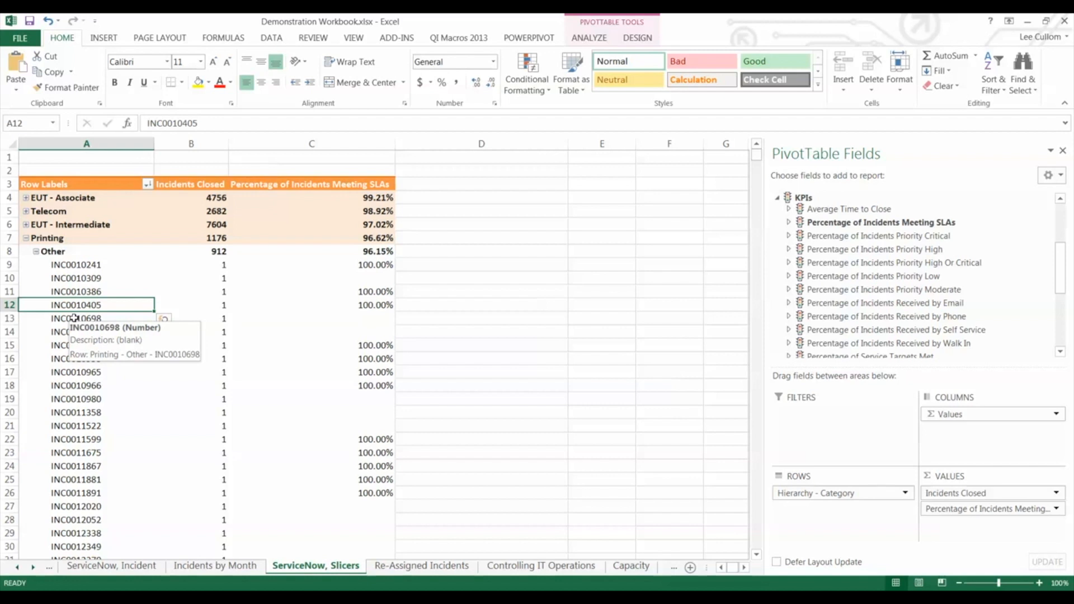
mouse_move(83, 265)
left_click(82, 264)
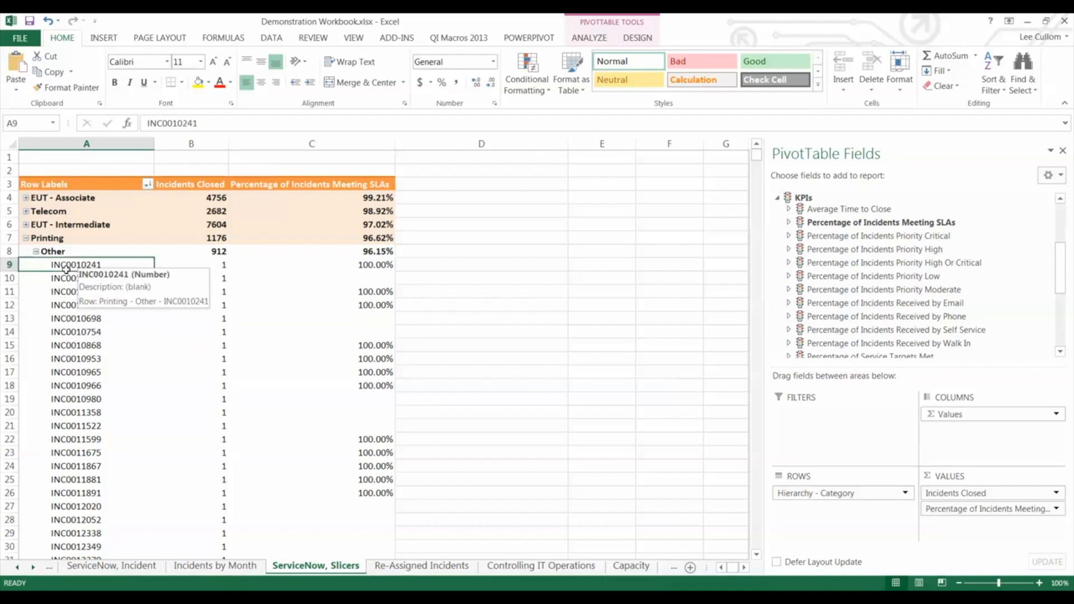
Open the property fields of the Hierarchy - Category dimension and add Caller from the Number level to the displayed fields.
left_click(596, 40)
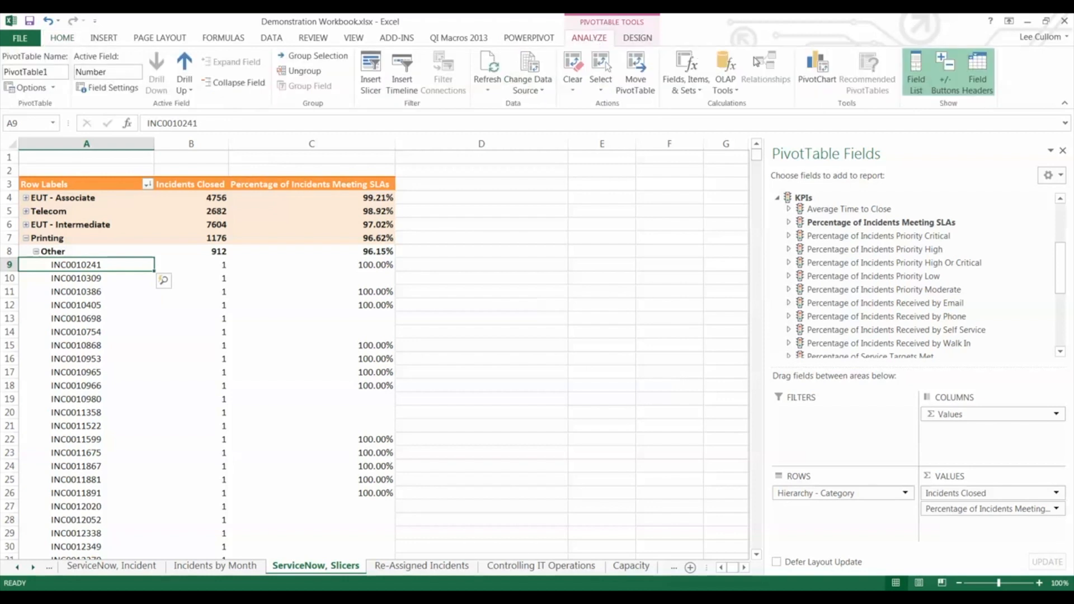
left_click(727, 87)
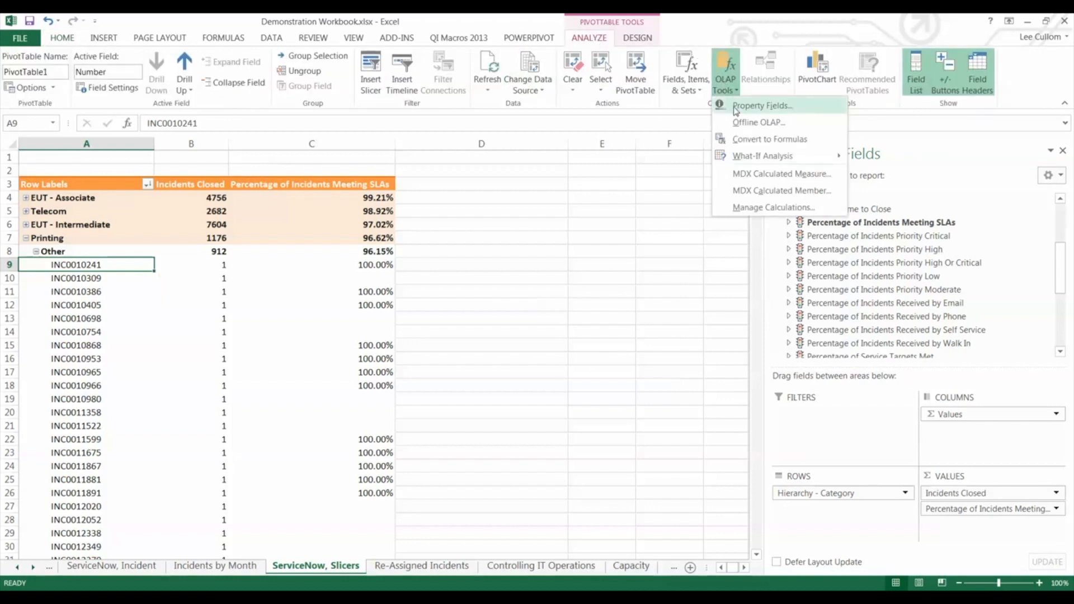
left_click(735, 106)
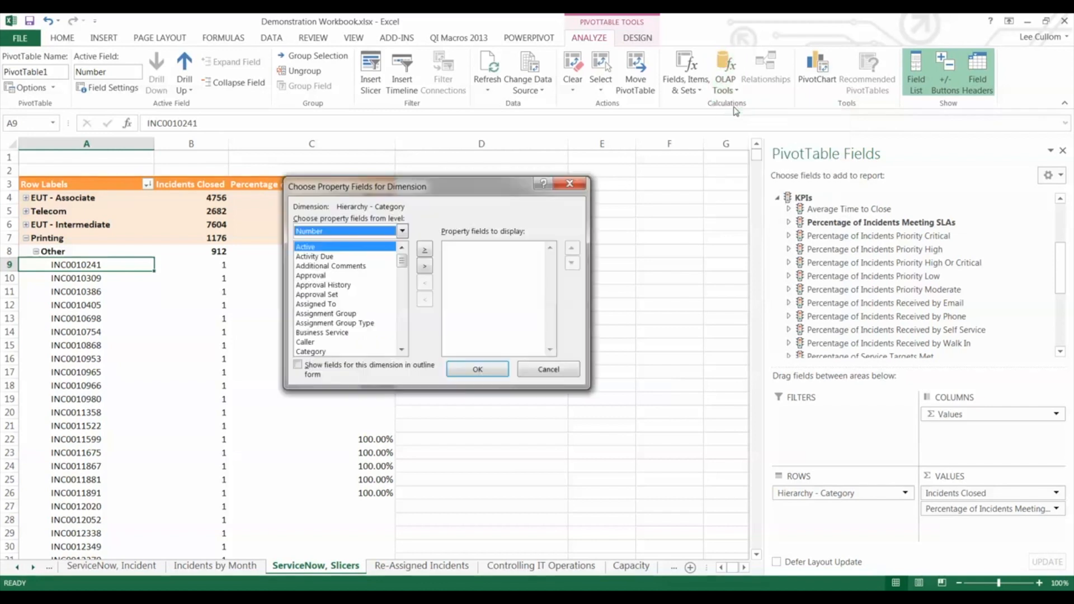
left_click(341, 285)
left_click(325, 342)
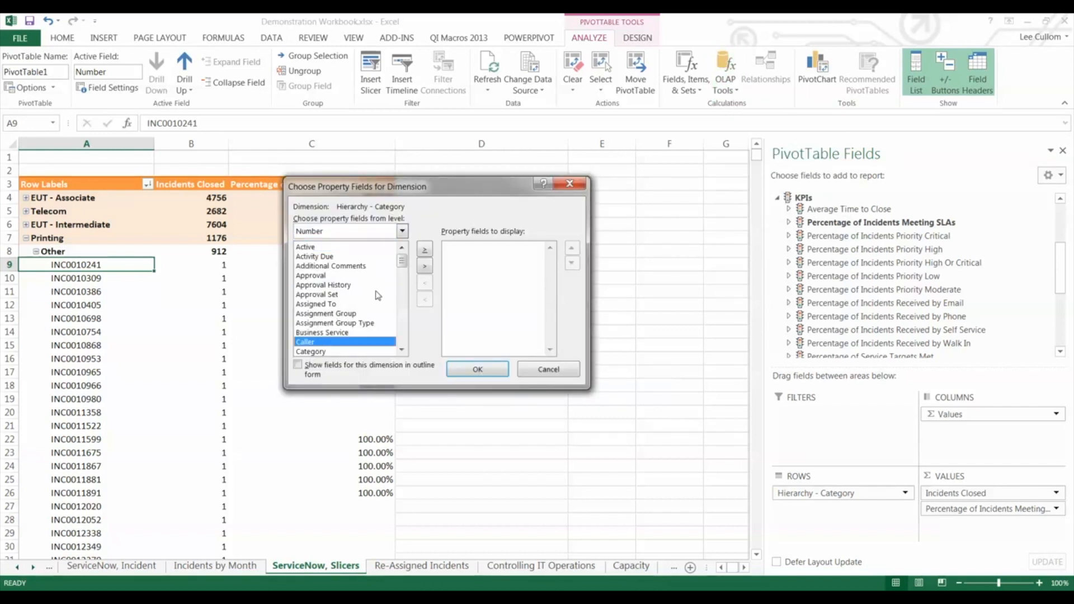
left_click(425, 249)
Add Configuration Item to the displayed property fields and apply the selection to the PivotTable.
scroll(330, 287, "down", 3)
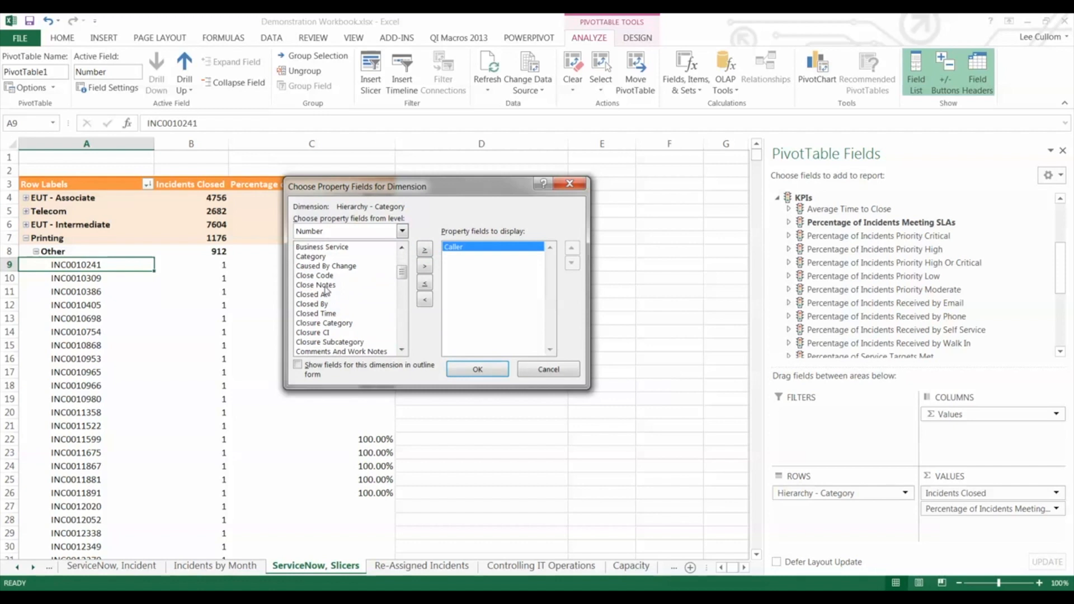
scroll(350, 292, "up", 2)
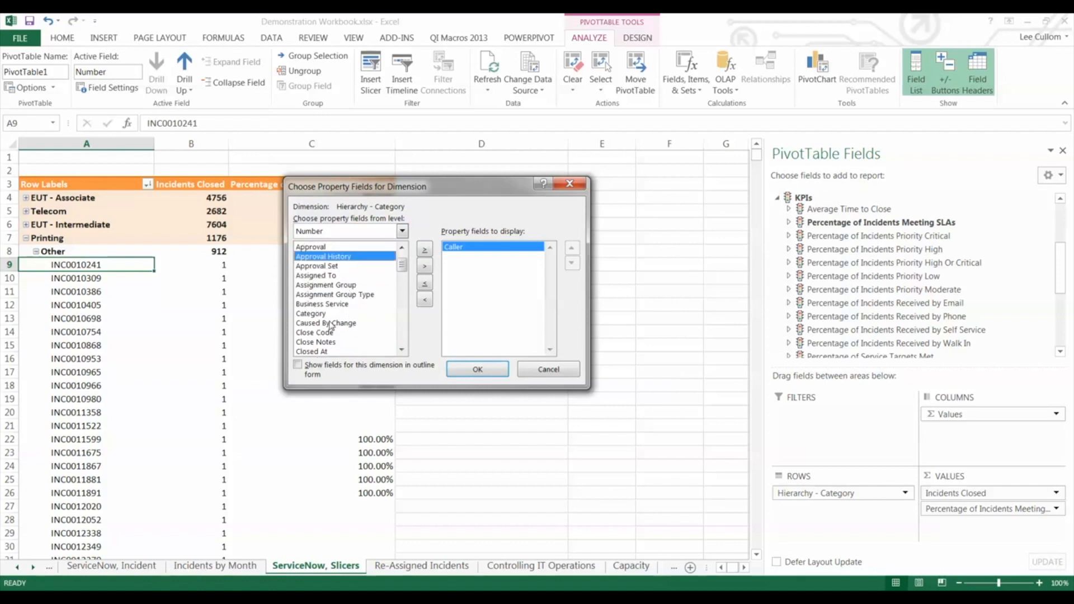
scroll(333, 325, "down", 4)
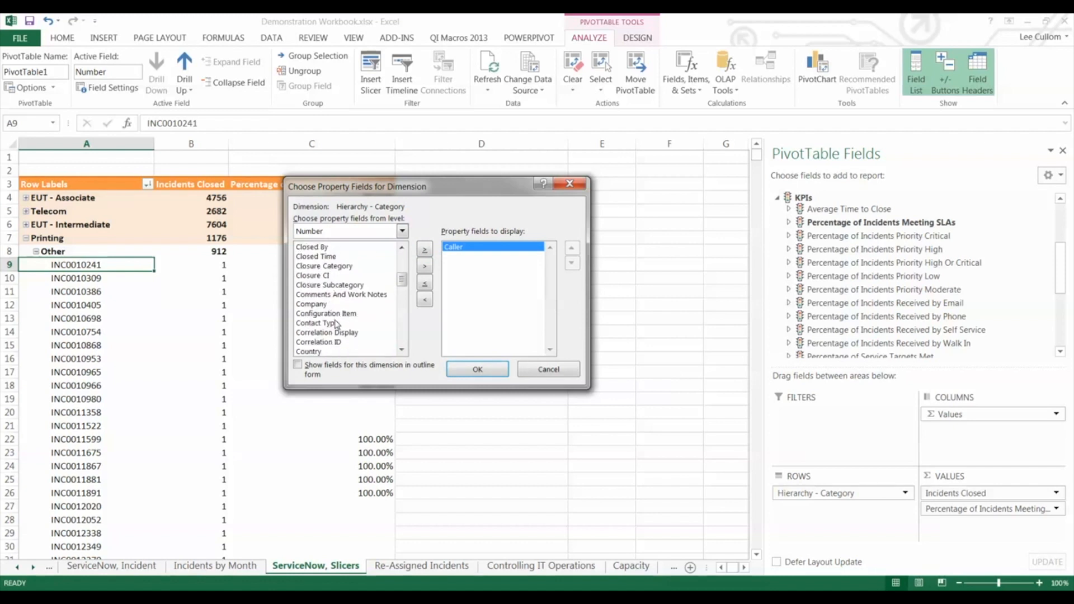
left_click(344, 314)
left_click(425, 249)
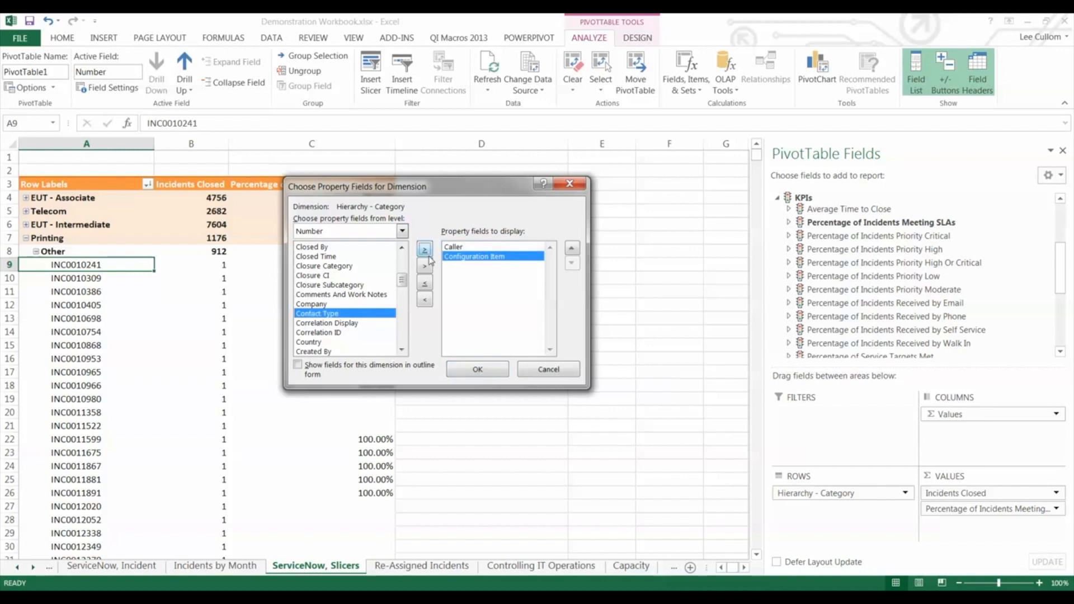
left_click(481, 369)
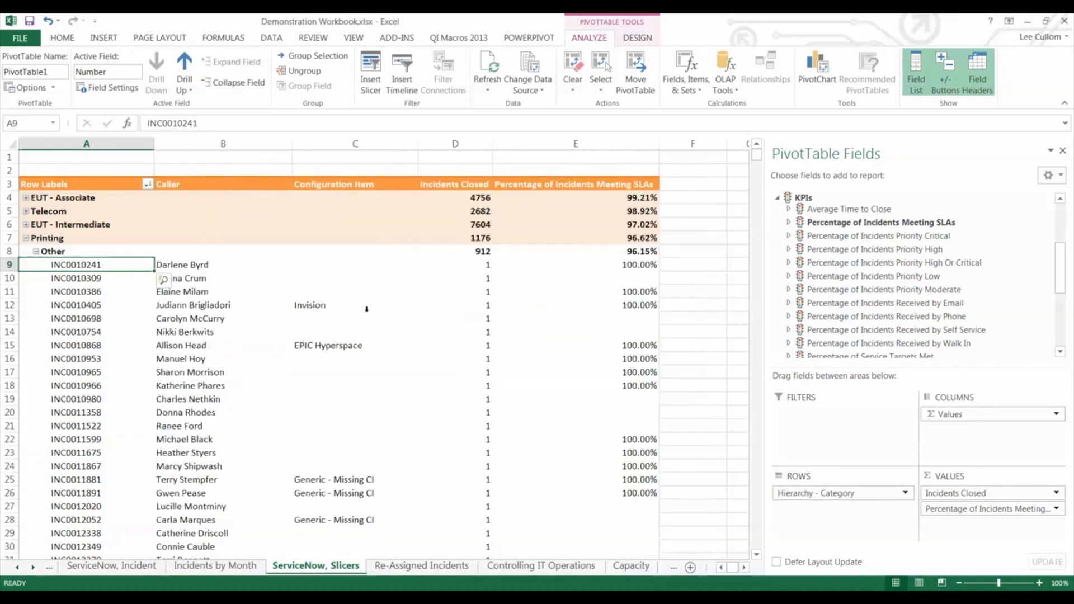
Look through the Caller and Configuration Item columns for the incidents under Printing's Other subcategory.
left_click(184, 278)
scroll(332, 305, "down", 4)
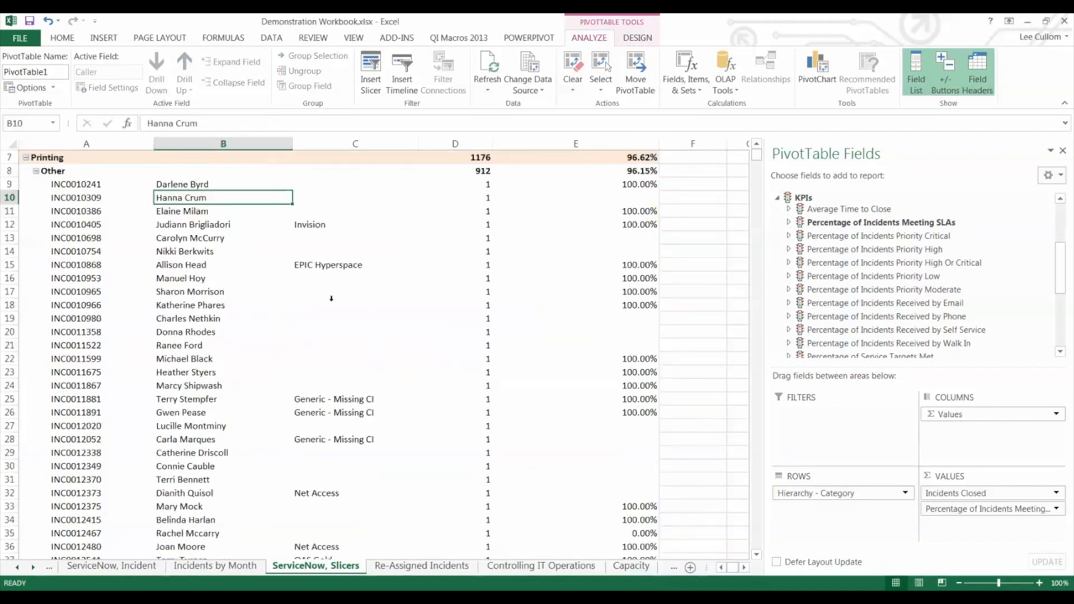
scroll(333, 308, "down", 20)
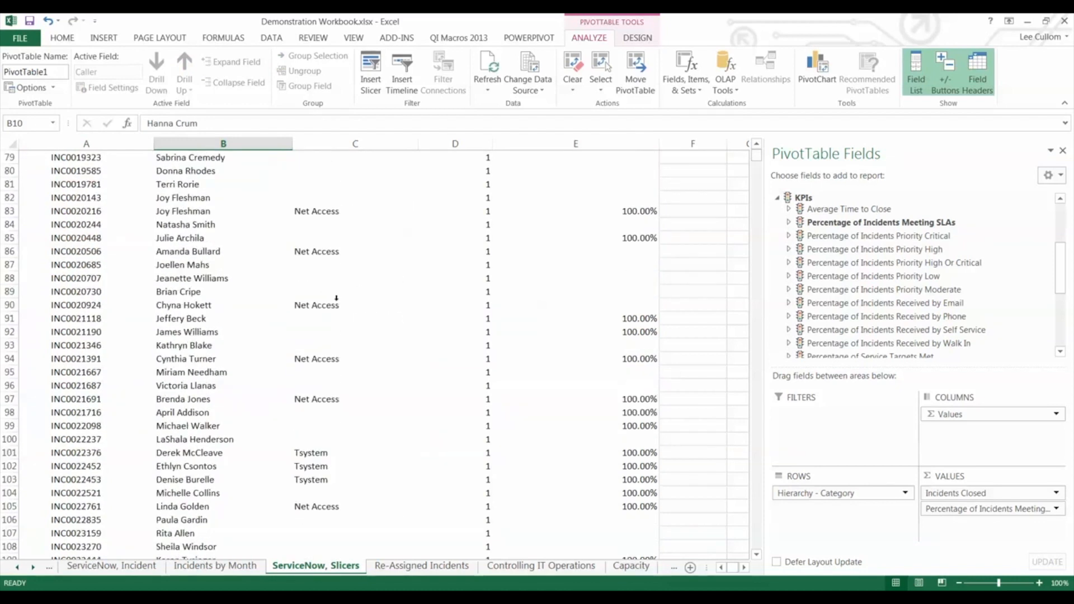
scroll(336, 298, "up", 20)
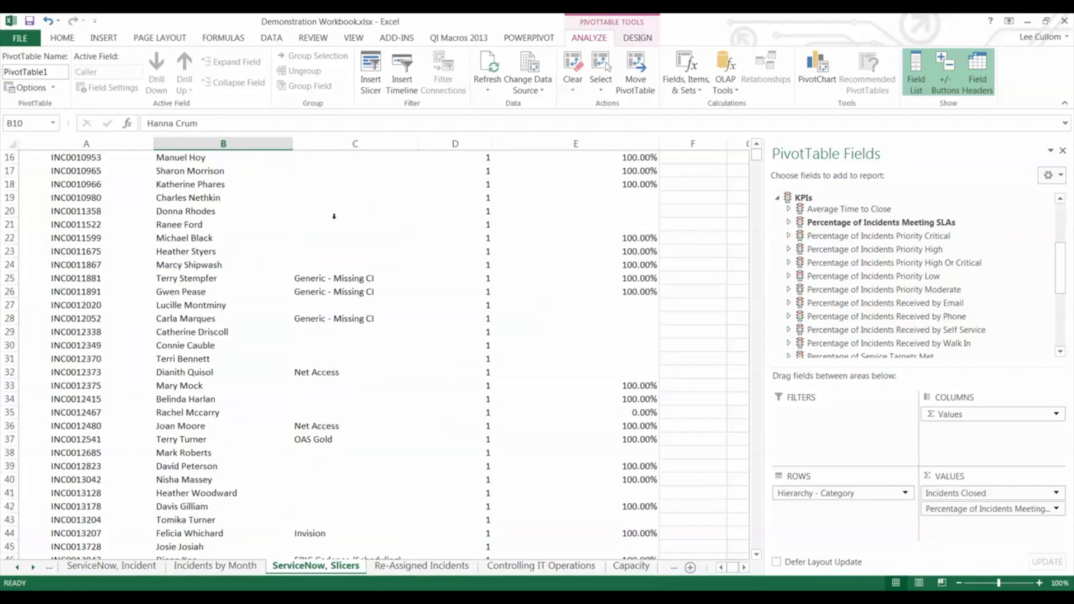
scroll(334, 217, "up", 2)
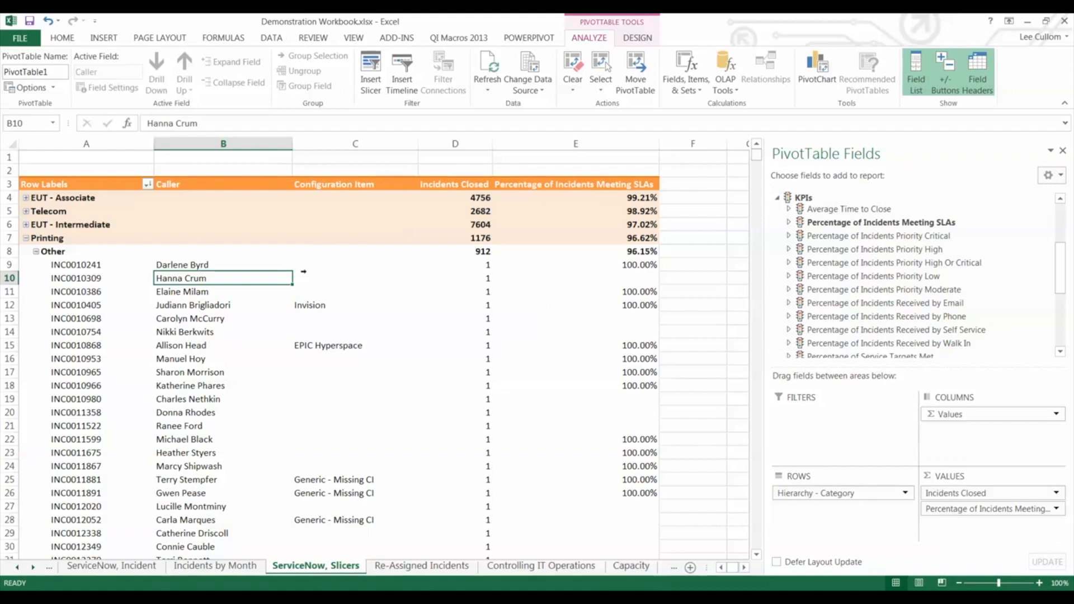
left_click(310, 278)
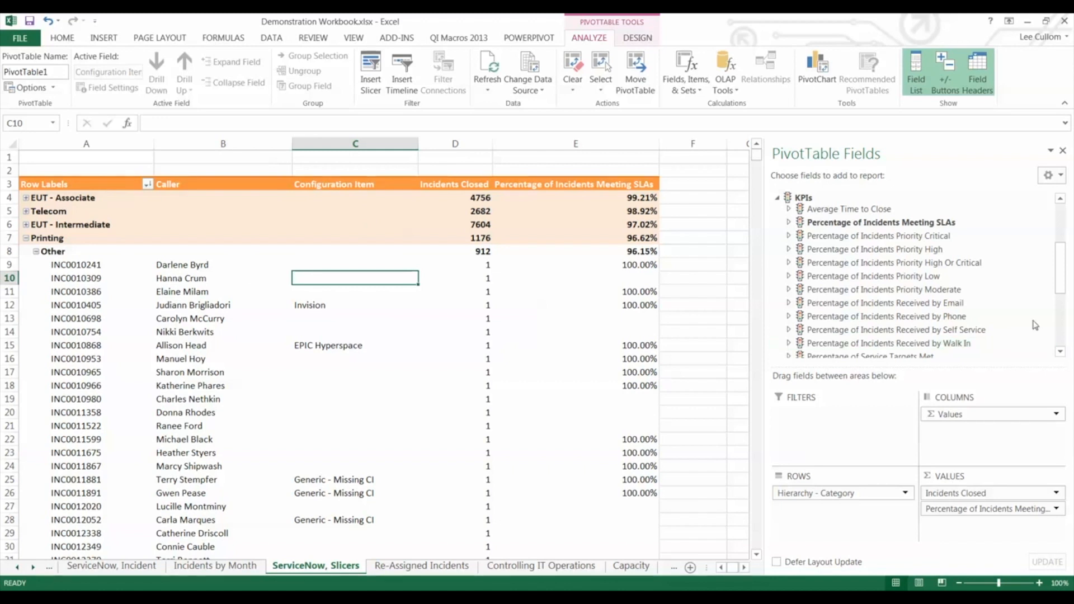
Add the Assignment Group field from the Personnel folder of INC - Incident Management as a report filter.
scroll(1057, 319, "down", 4)
scroll(1058, 324, "up", 3)
scroll(1058, 333, "down", 3)
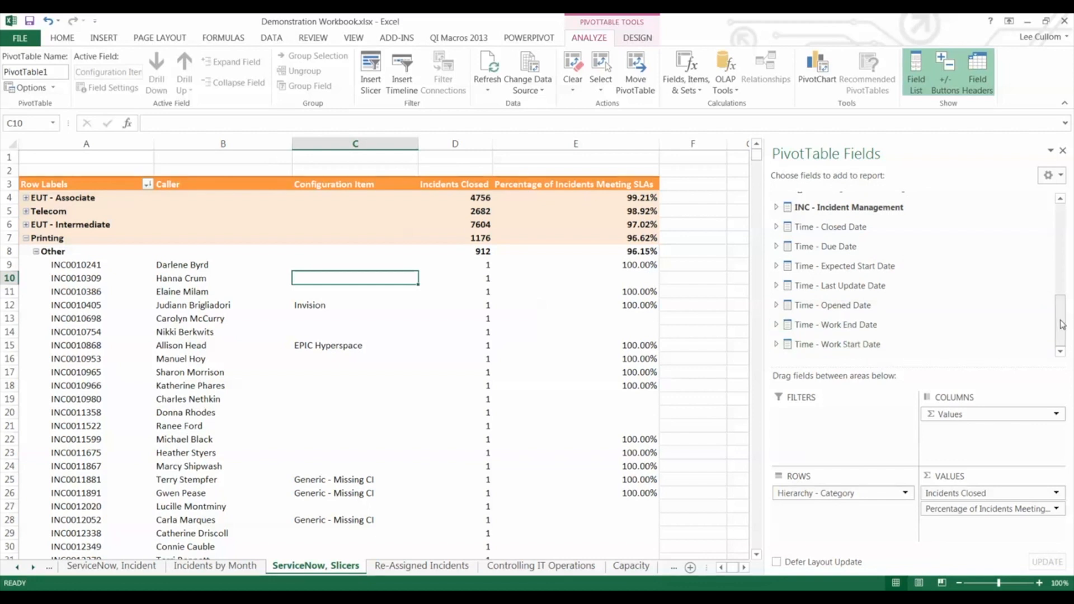
scroll(1058, 299, "up", 3)
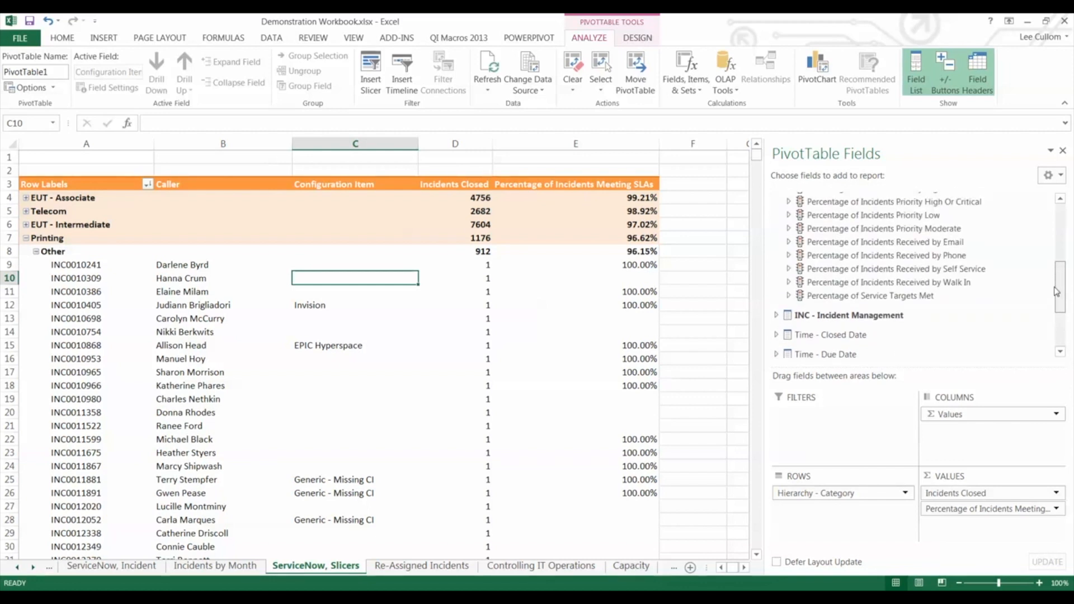
left_click(777, 315)
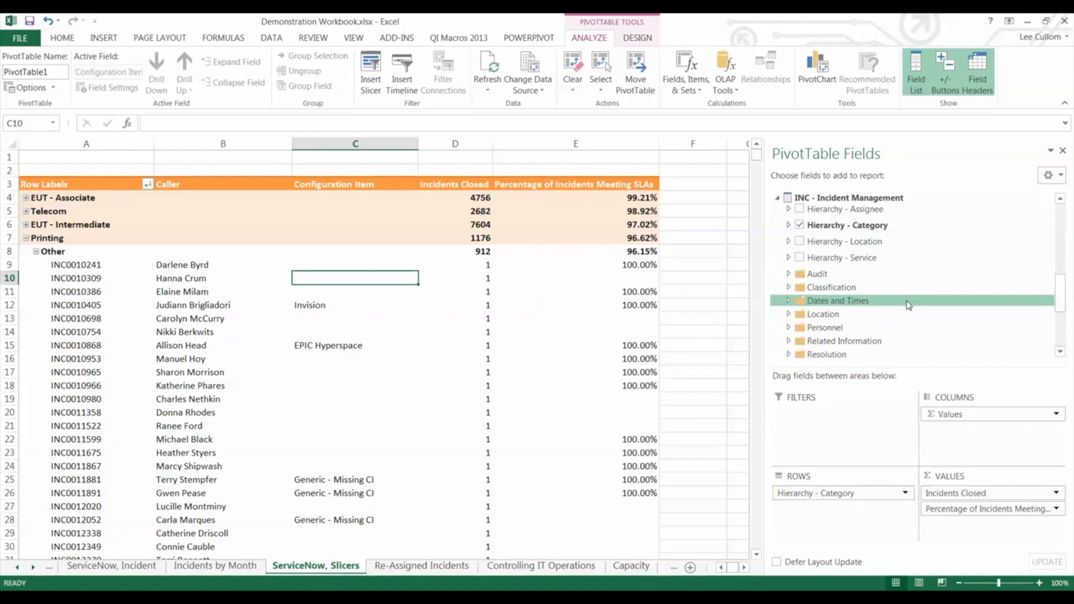
left_click(790, 329)
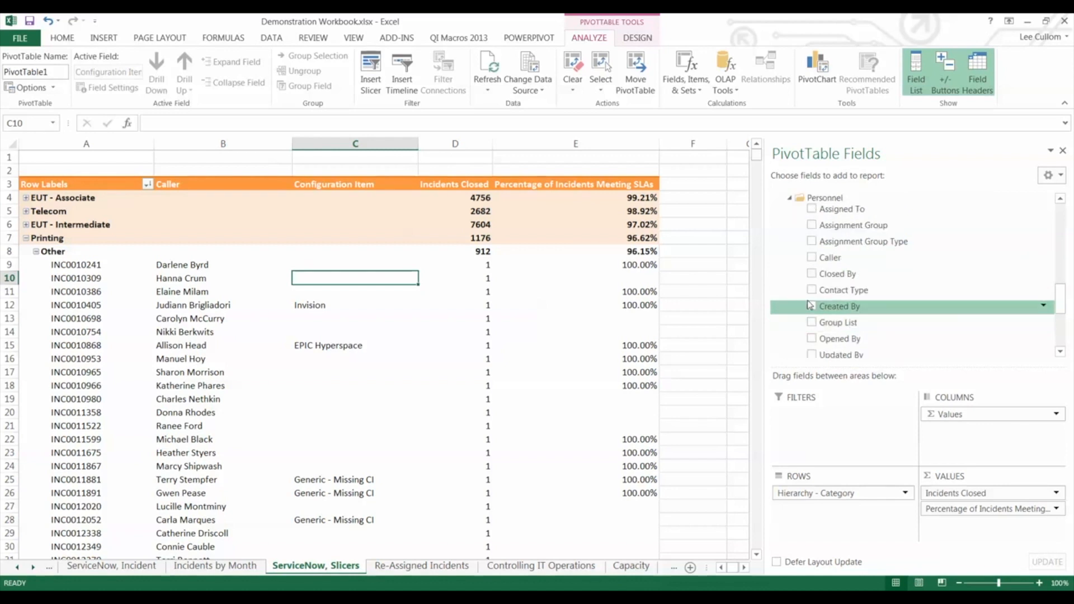
left_click_drag(853, 225, 838, 410)
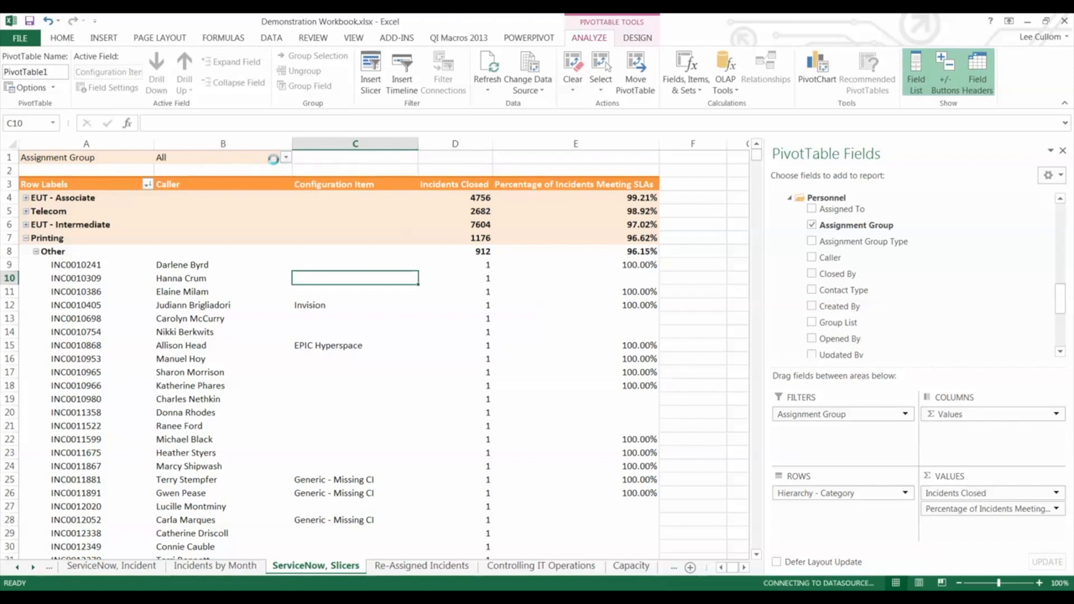
Filter the PivotTable to the SERVICE DESK assignment group.
left_click(286, 158)
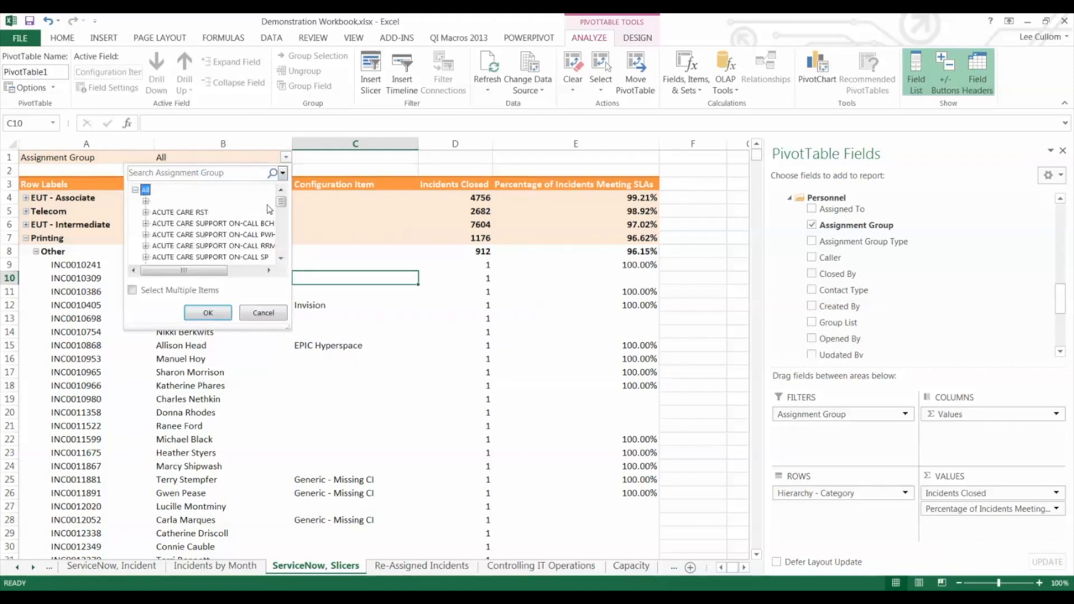
left_click_drag(282, 202, 272, 246)
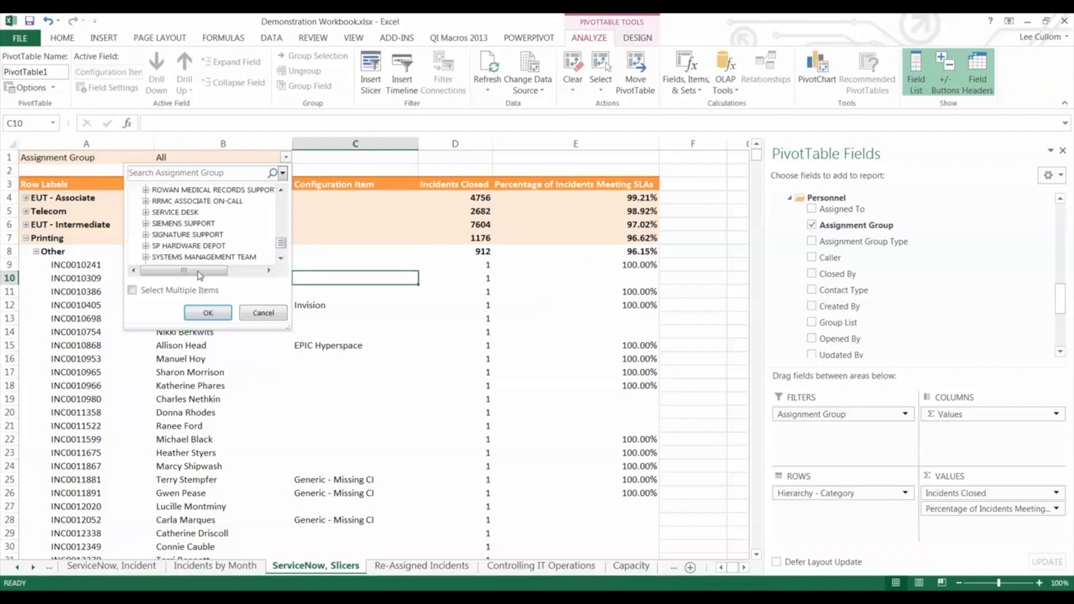
left_click(189, 215)
left_click(208, 312)
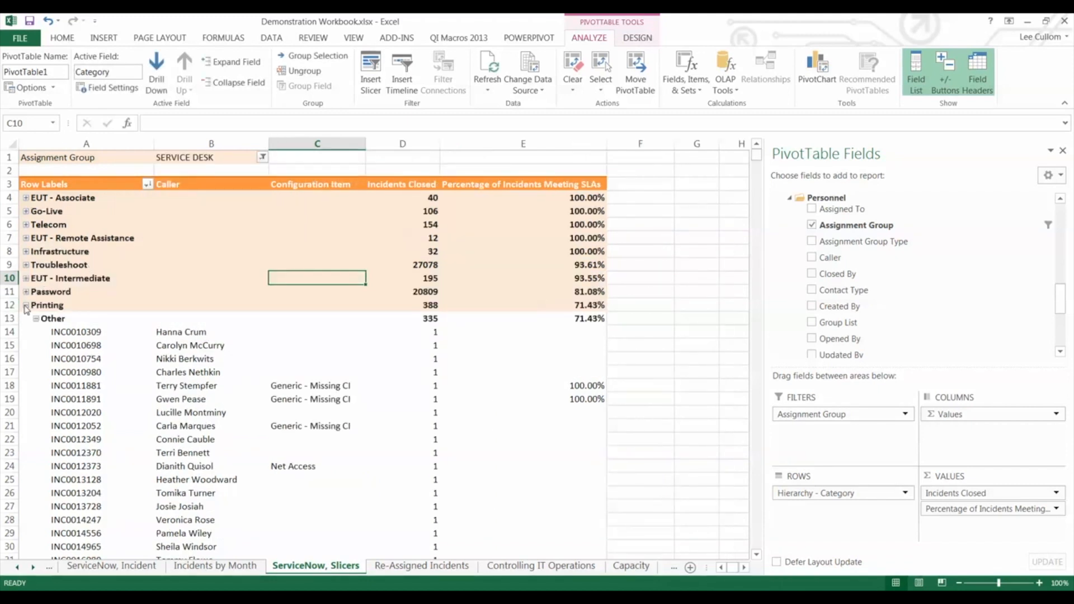
Collapse the Printing category and sort the categories by Incidents Closed from largest to smallest.
left_click(26, 305)
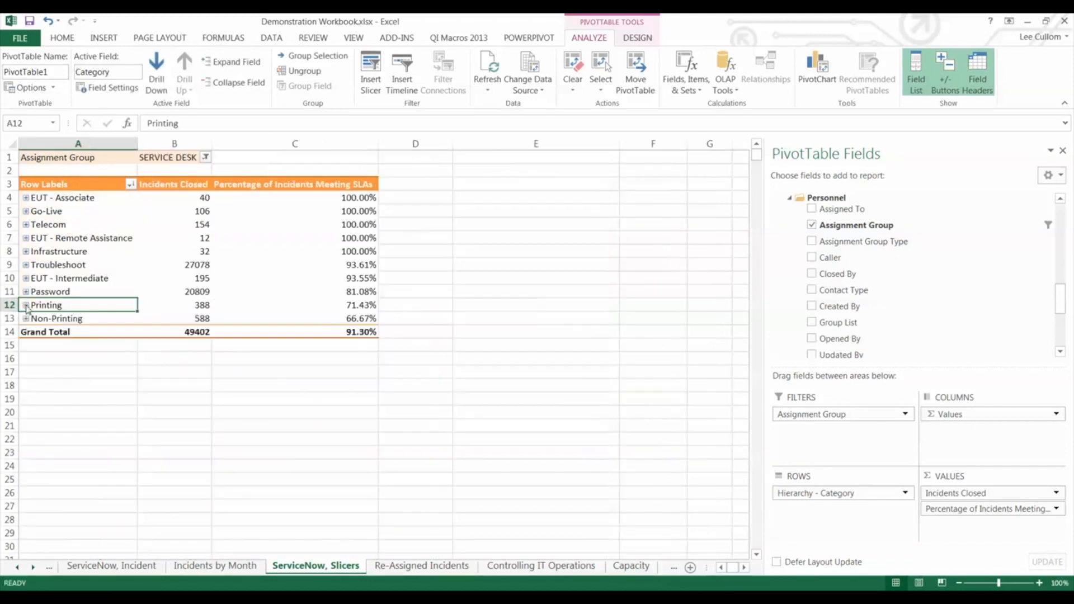
left_click(187, 198)
right_click(190, 201)
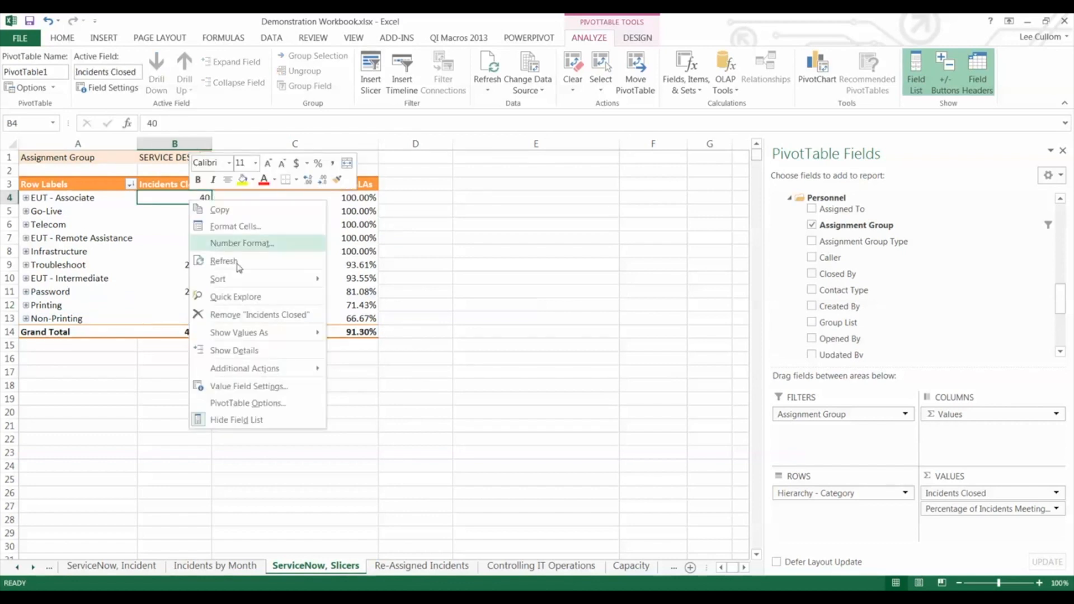
mouse_move(255, 279)
left_click(358, 297)
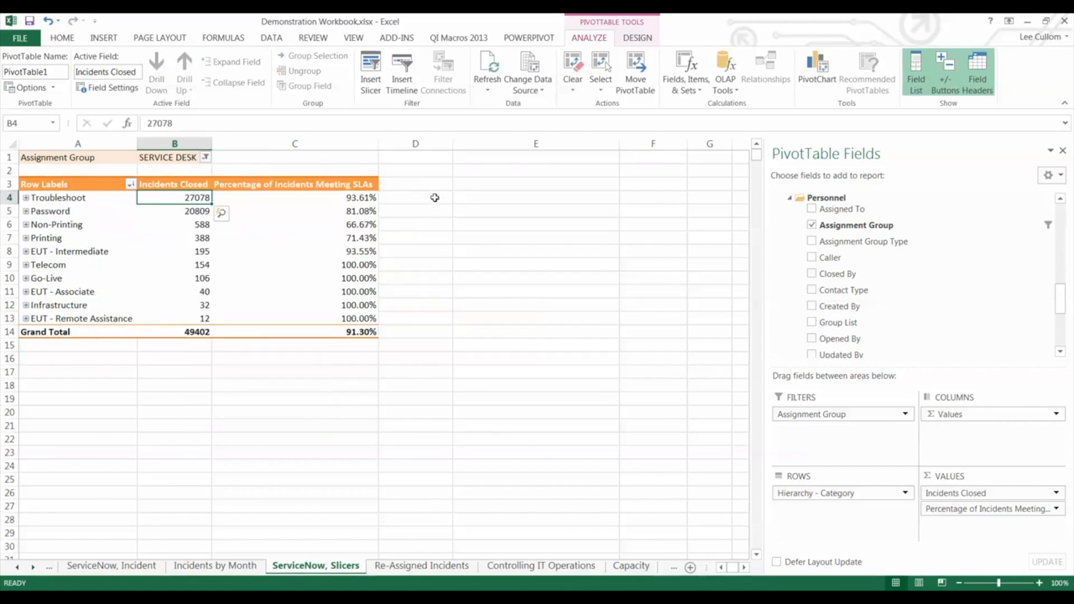